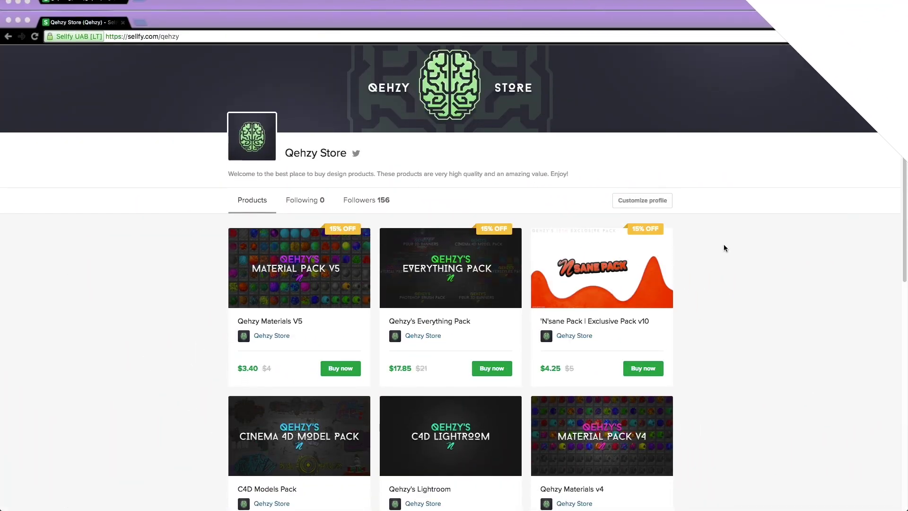
{"action": "scroll", "coordinate": [725, 248], "scroll_direction": "down", "scroll_amount": 10}
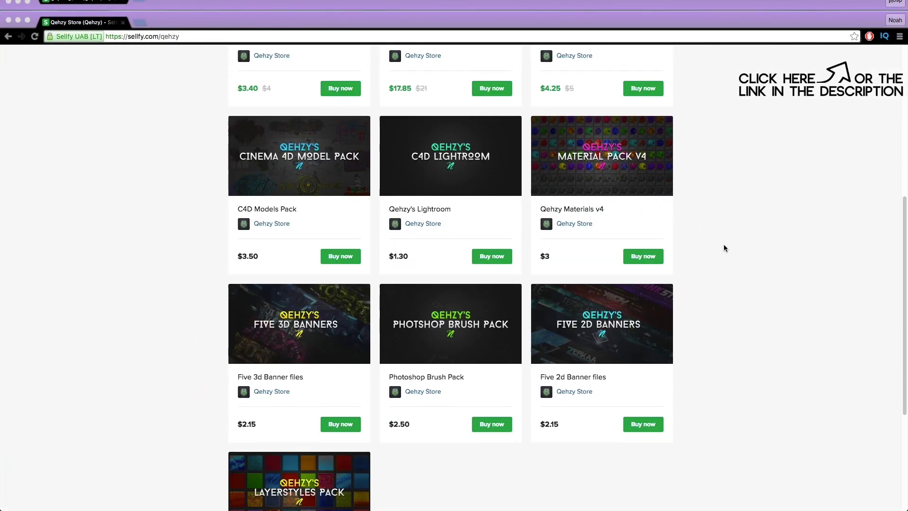
{"action": "scroll", "coordinate": [724, 245], "scroll_direction": "up", "scroll_amount": 5}
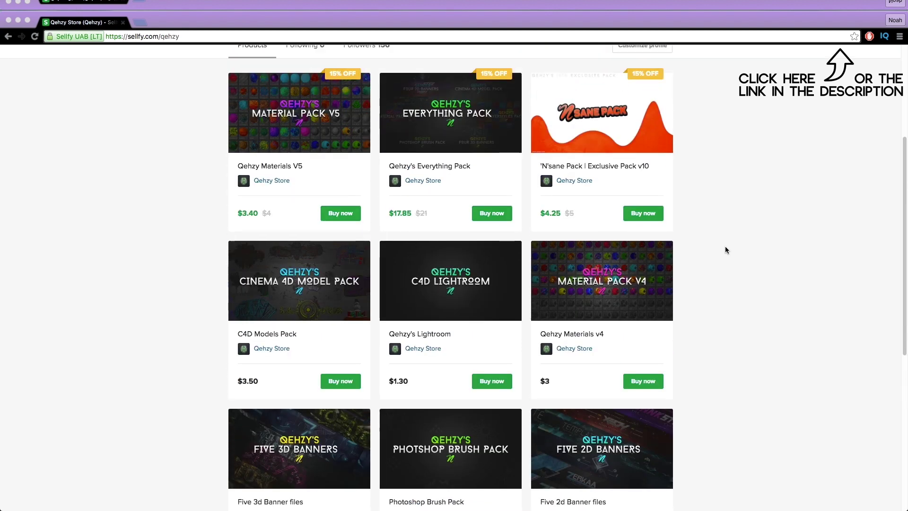
{"action": "scroll", "coordinate": [725, 250], "scroll_direction": "up", "scroll_amount": 5}
{"action": "left_click", "coordinate": [305, 304]}
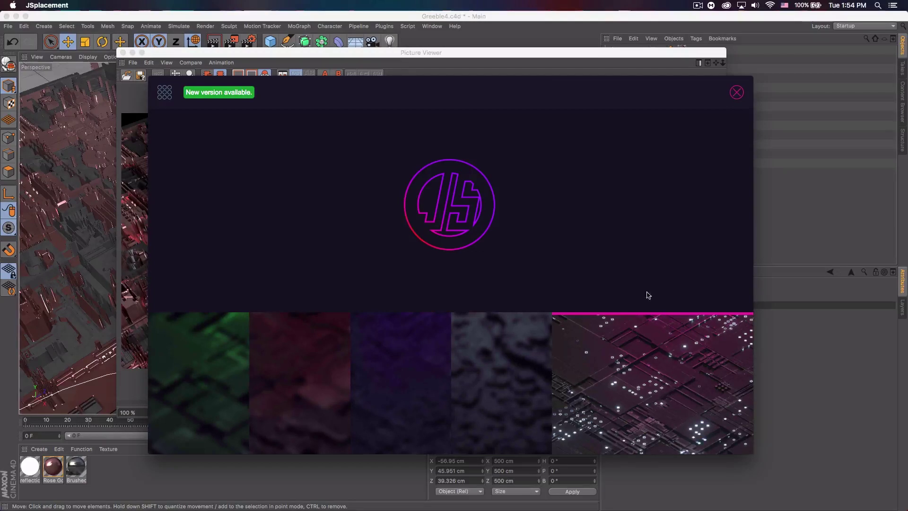
- Generate a displacement map with the JSplacement Classic generator and invert it
{"action": "left_click", "coordinate": [222, 360]}
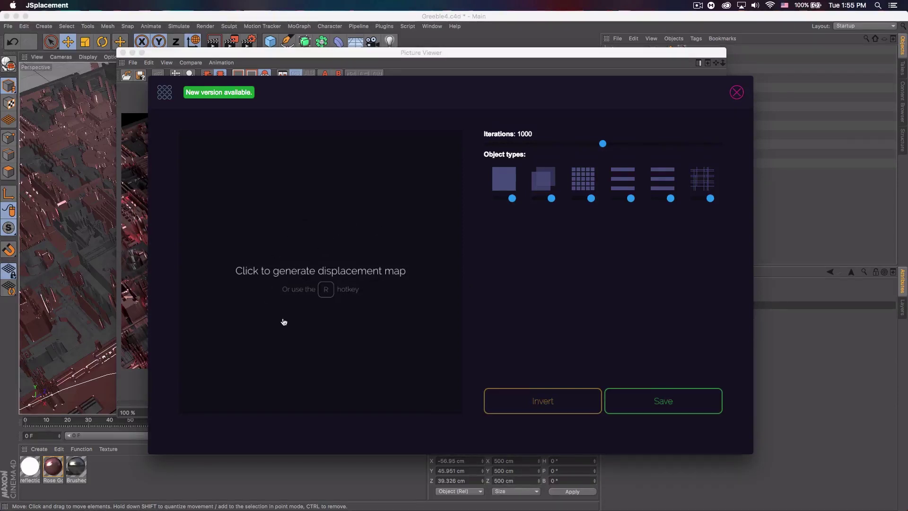
{"action": "left_click", "coordinate": [347, 276]}
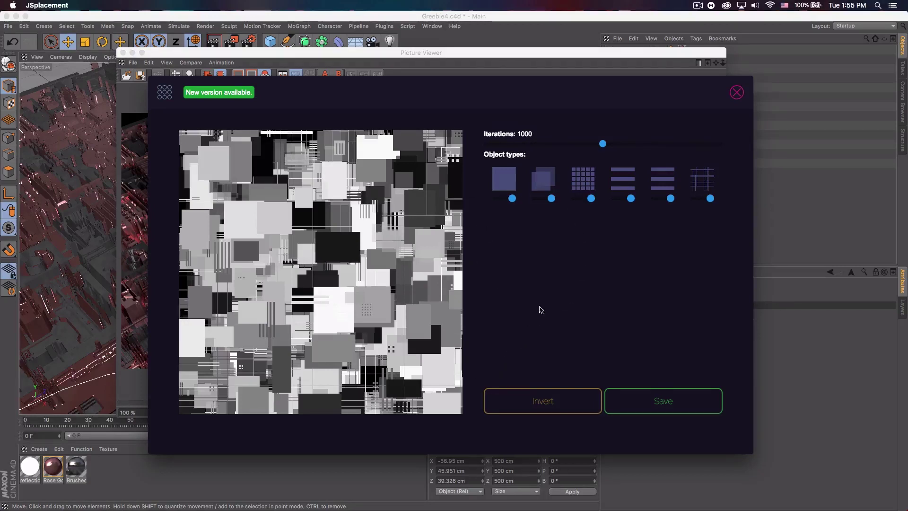
{"action": "left_click", "coordinate": [543, 404]}
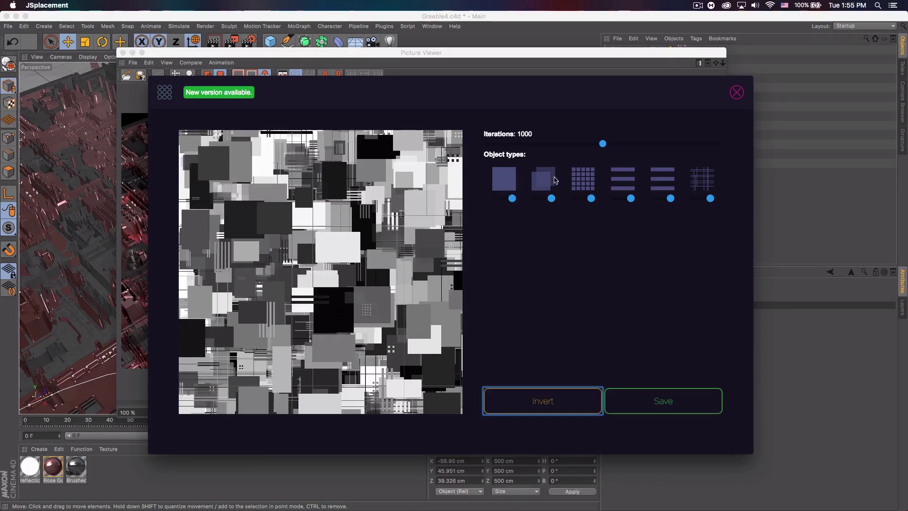
- Generate a Classic displacement map with the solid square object type disabled, and re-enable that type
{"action": "left_click", "coordinate": [363, 317]}
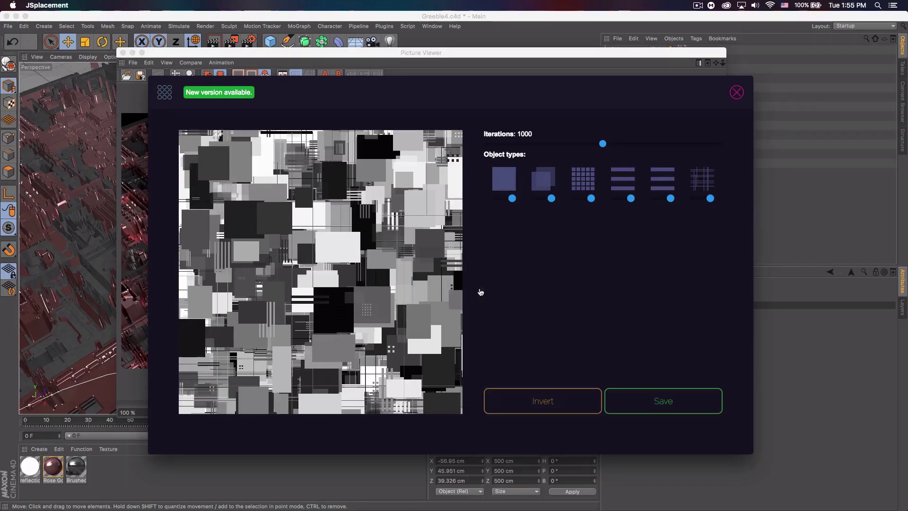
{"action": "left_click", "coordinate": [512, 199]}
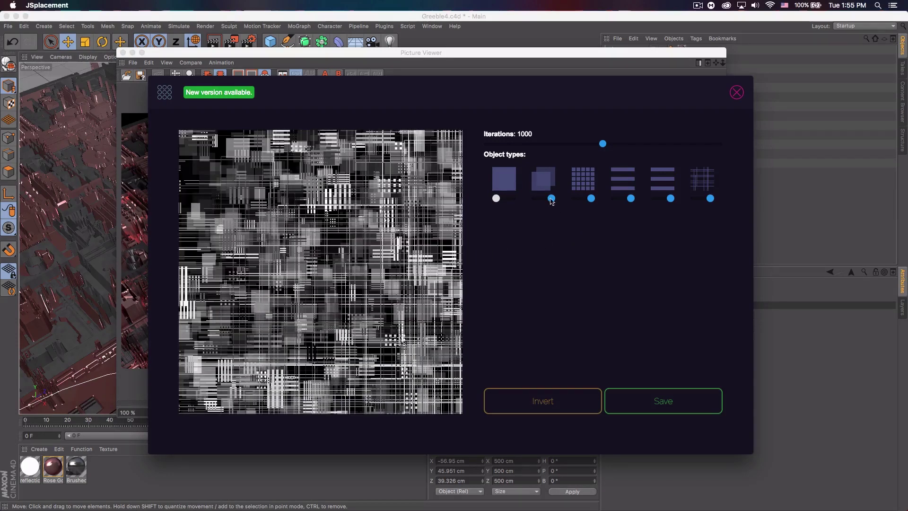
{"action": "left_click", "coordinate": [496, 199]}
- Generate trial displacement maps in JSplacement 2 with the JS2 Classic set and with the Crap pack sprite set
{"action": "left_click", "coordinate": [165, 93]}
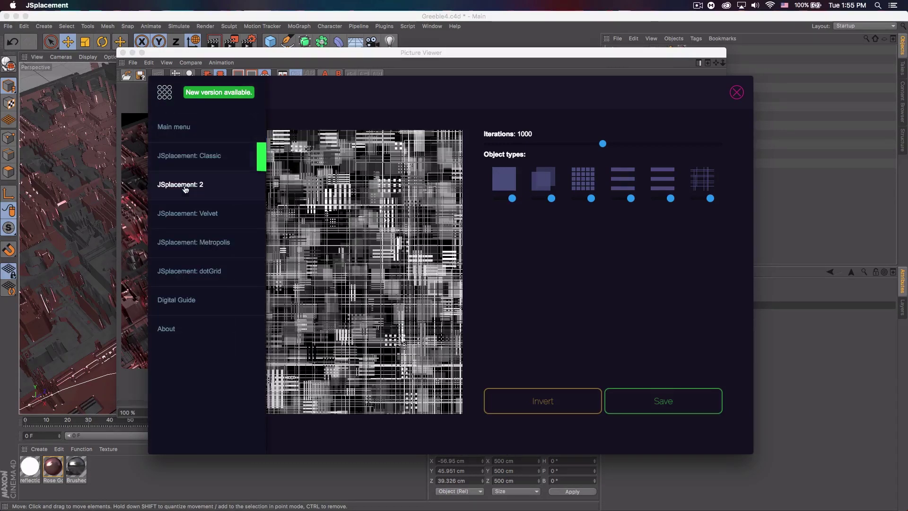
{"action": "left_click", "coordinate": [185, 189]}
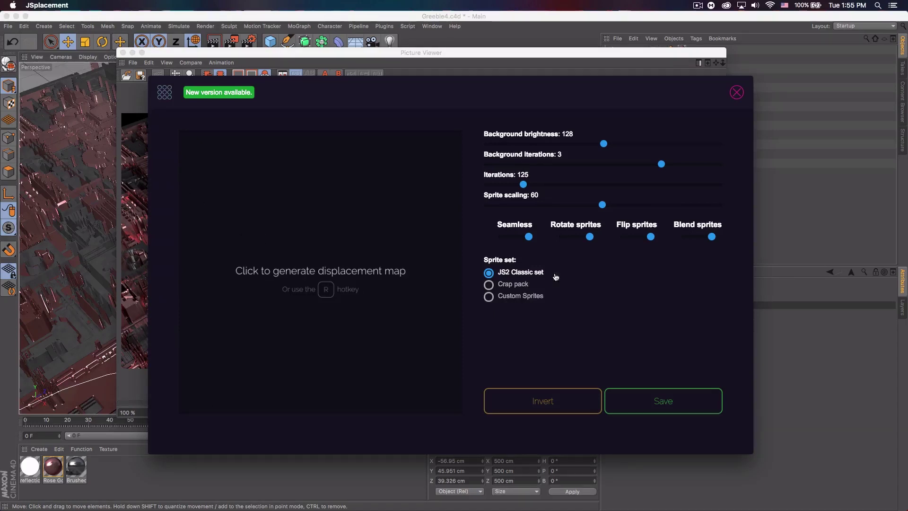
{"action": "left_click", "coordinate": [338, 284]}
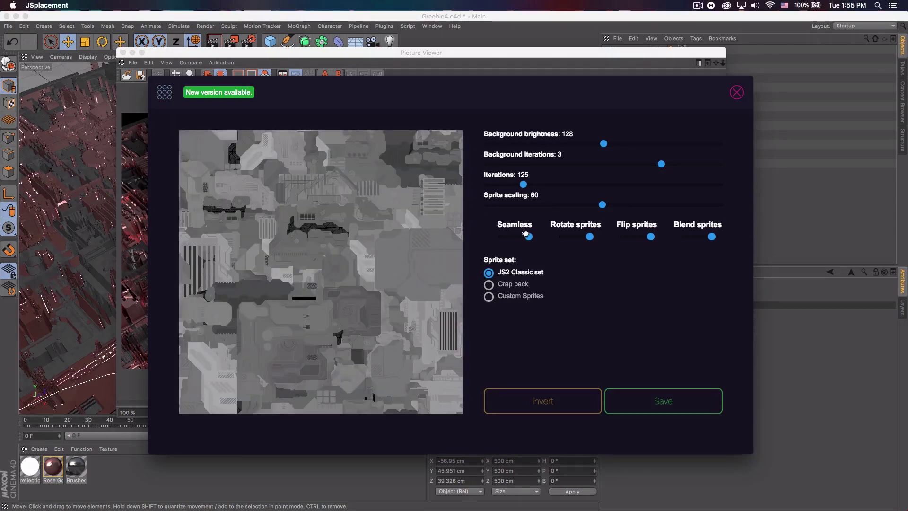
{"action": "left_click", "coordinate": [512, 226]}
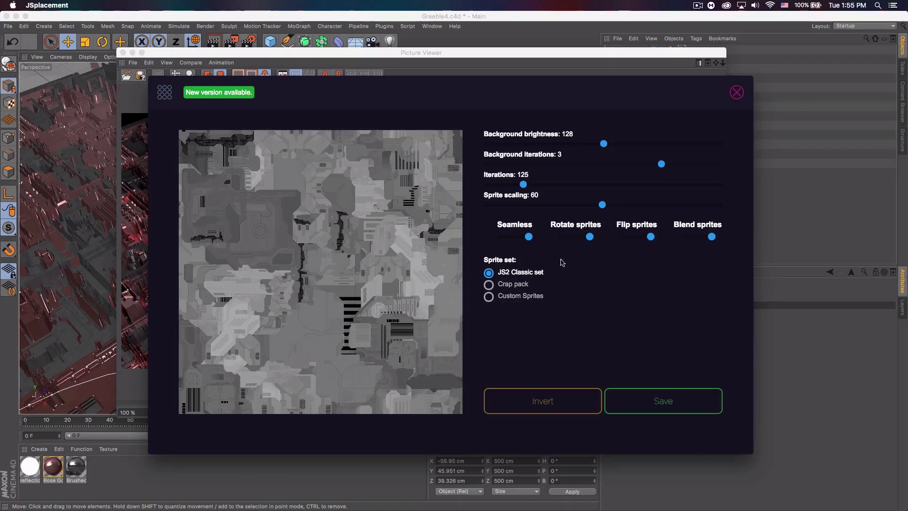
{"action": "left_click", "coordinate": [491, 284]}
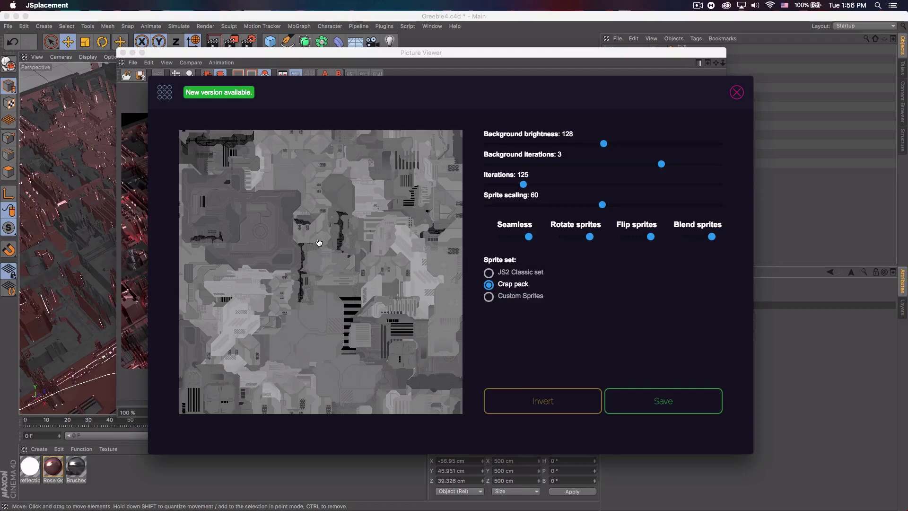
{"action": "left_click", "coordinate": [278, 233]}
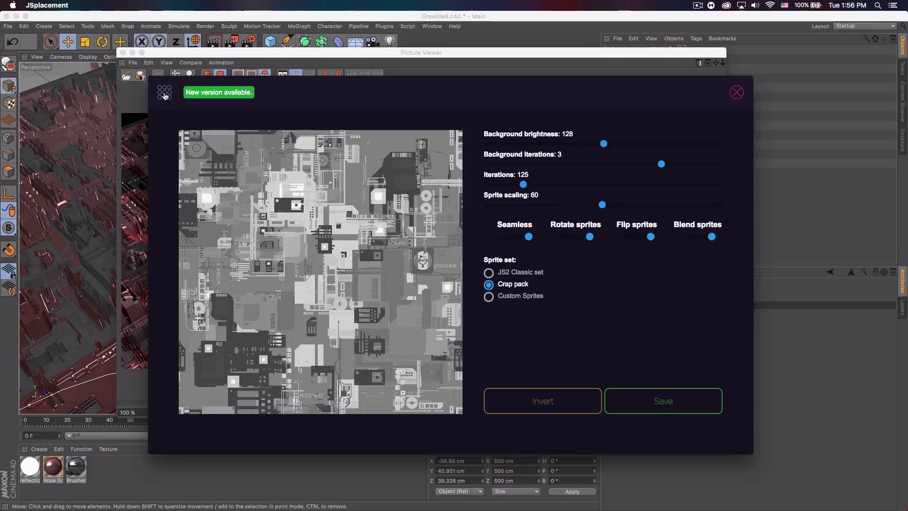
- Generate a trial displacement map with the JSplacement Metropolis generator
{"action": "mouse_move", "coordinate": [173, 190]}
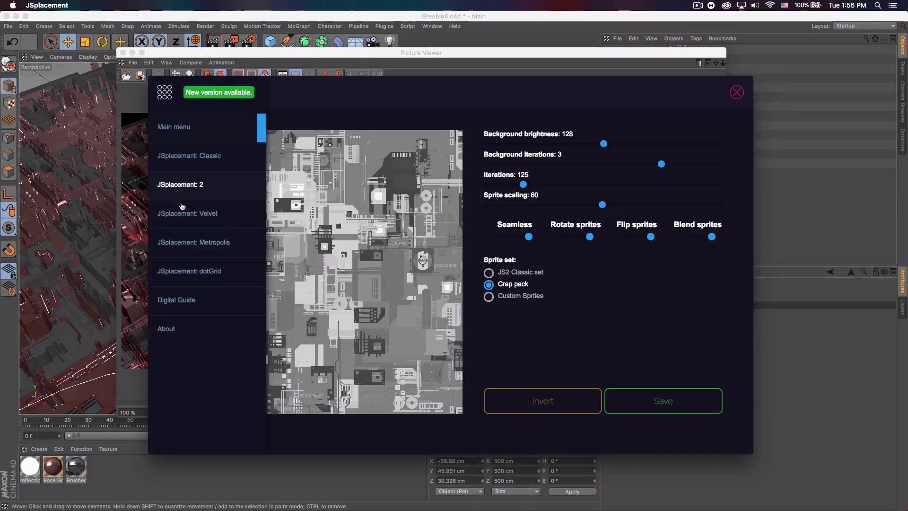
{"action": "left_click", "coordinate": [208, 244]}
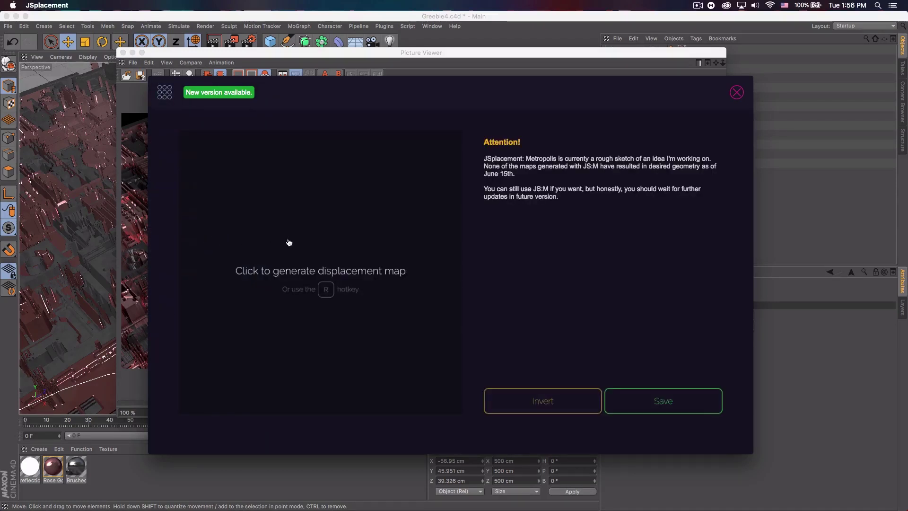
{"action": "left_click", "coordinate": [434, 252]}
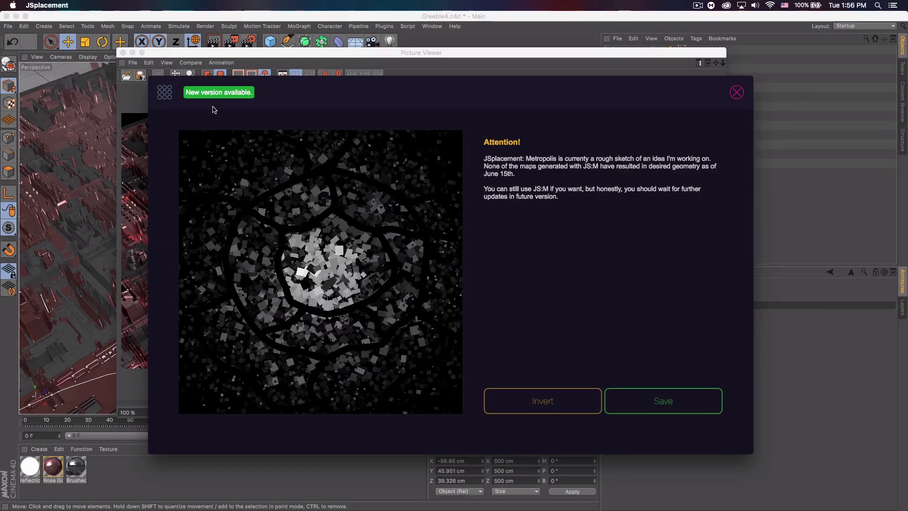
- Generate a trial displacement map with the JSplacement Velvet generator, keeping its default X&Y symmetry
{"action": "left_click", "coordinate": [166, 95]}
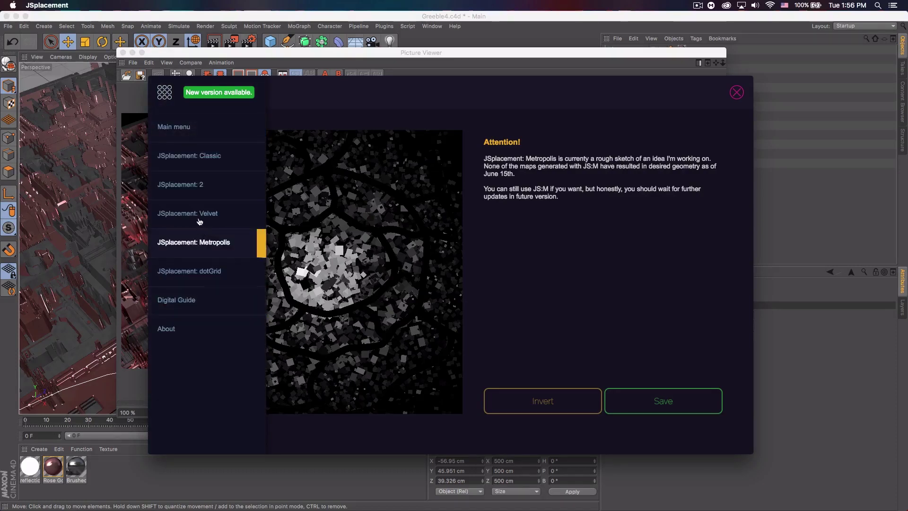
{"action": "left_click", "coordinate": [199, 221]}
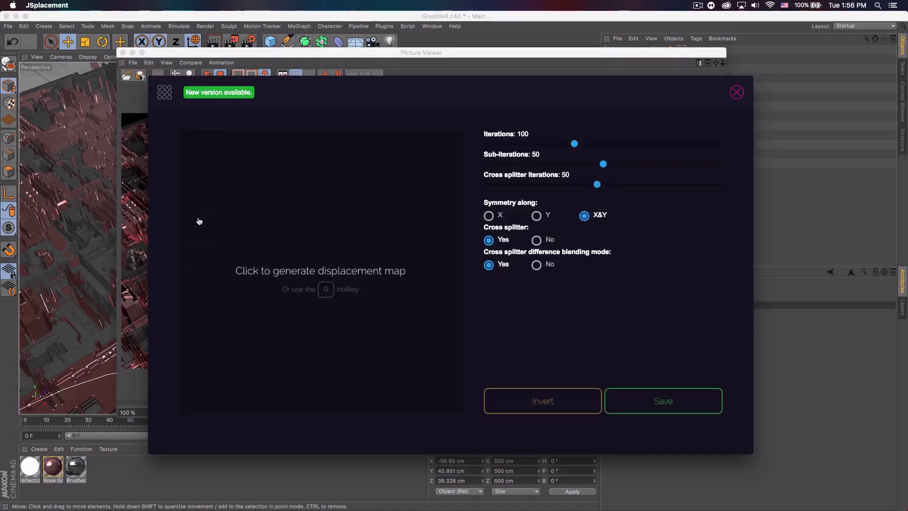
{"action": "left_click", "coordinate": [237, 210]}
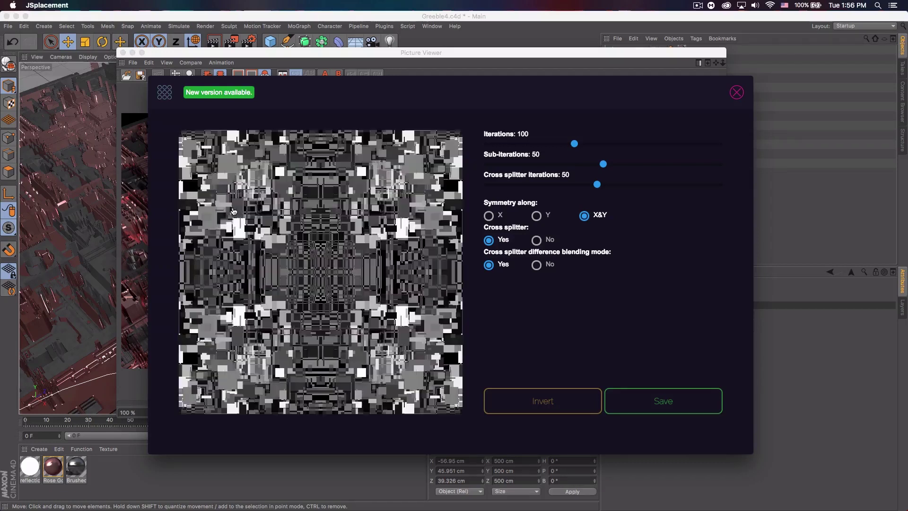
- Generate a trial dot-pattern displacement map with the JSplacement dotGrid generator at its default settings
{"action": "left_click", "coordinate": [167, 96]}
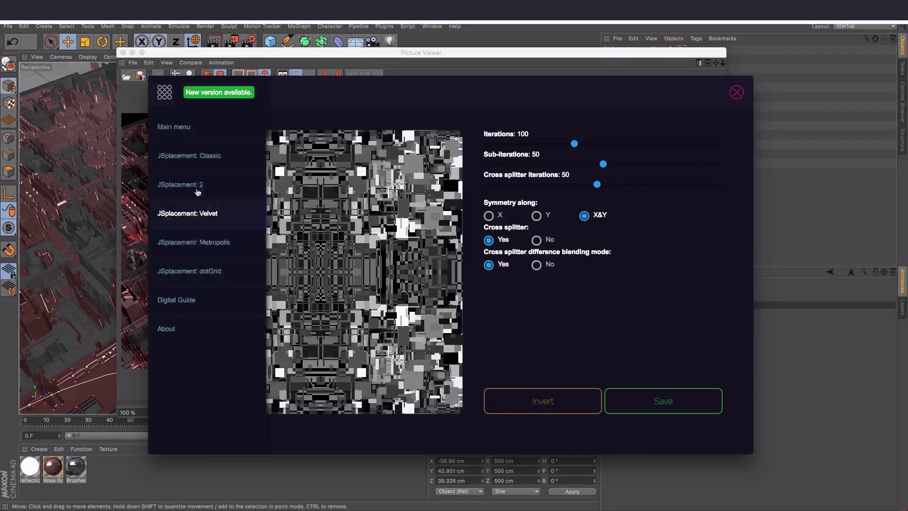
{"action": "left_click", "coordinate": [215, 273]}
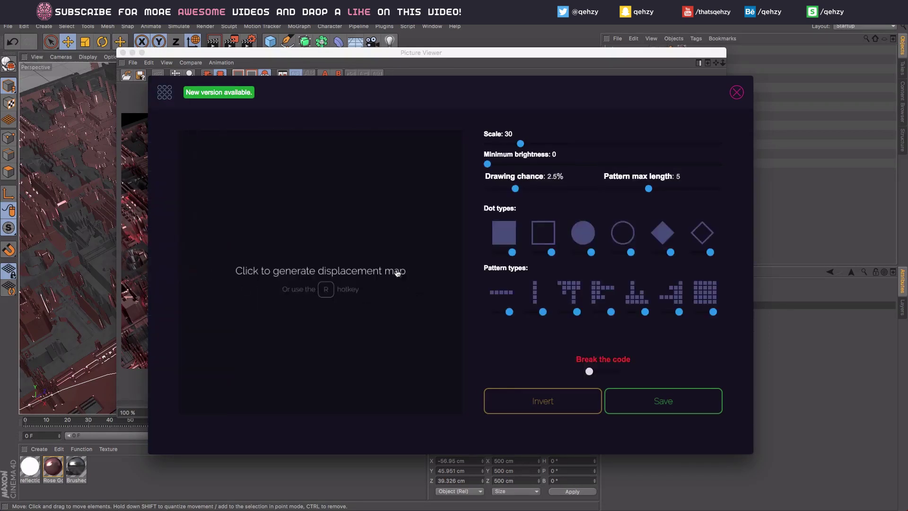
{"action": "left_click", "coordinate": [345, 299]}
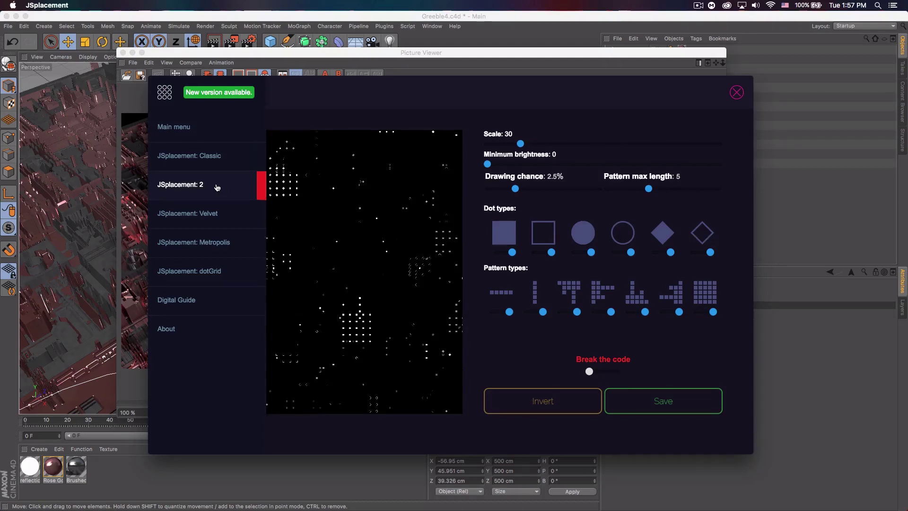
- Generate a displacement map in JSplacement 2 using the Crap pack sprite set and a background brightness of 122
{"action": "left_click", "coordinate": [217, 187]}
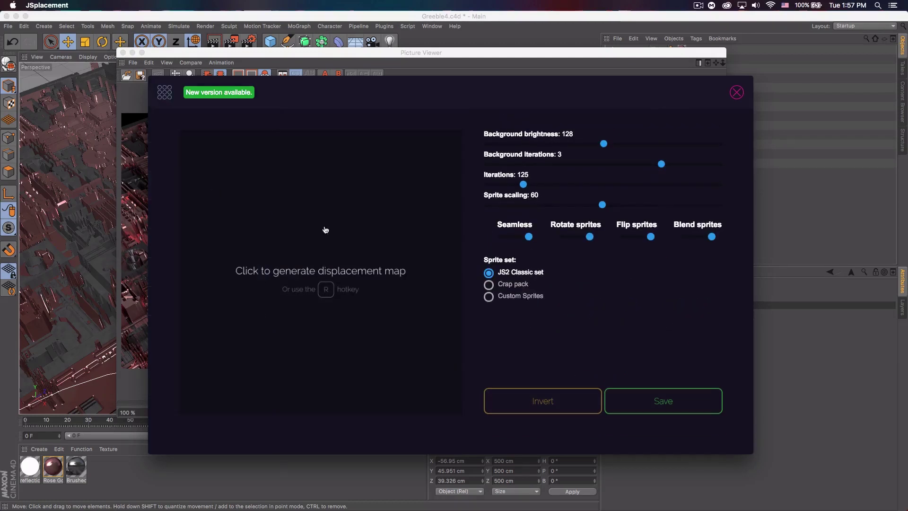
{"action": "left_click", "coordinate": [488, 285]}
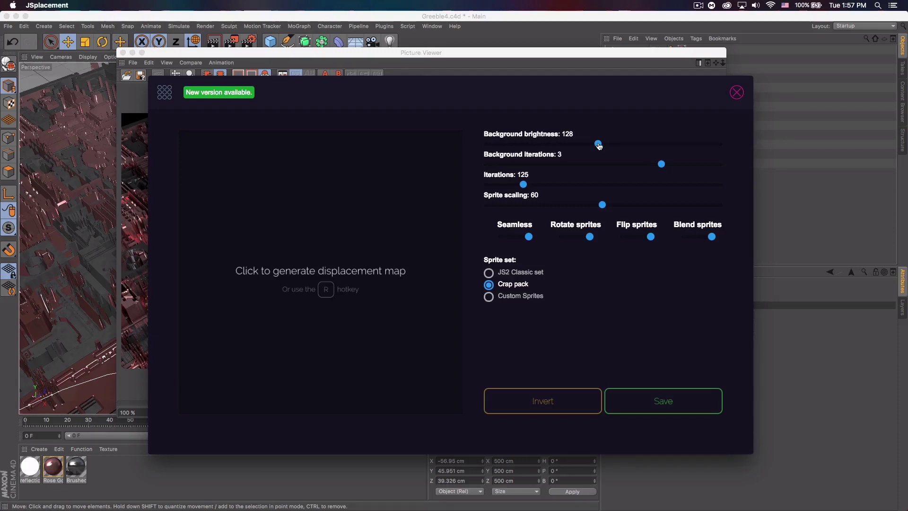
{"action": "left_click", "coordinate": [598, 145]}
{"action": "left_click", "coordinate": [328, 286]}
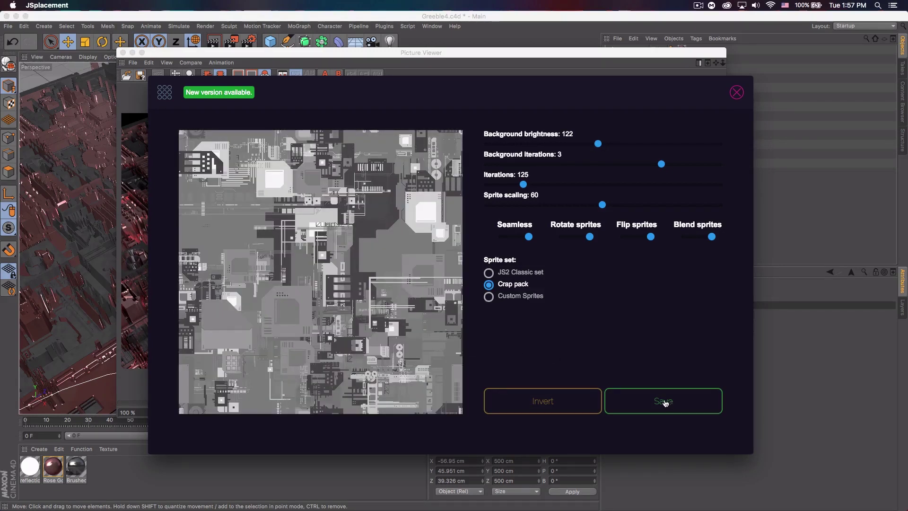
{"action": "left_click", "coordinate": [316, 217]}
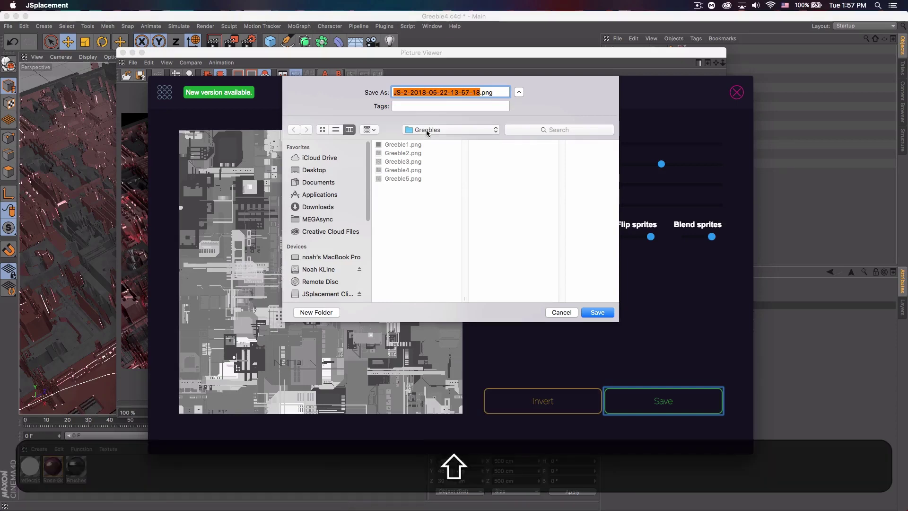
- Save the displacement map as Greeble6.png in the Greebles folder
{"action": "type", "text": "Greebl"}
{"action": "type", "text": "e6"}
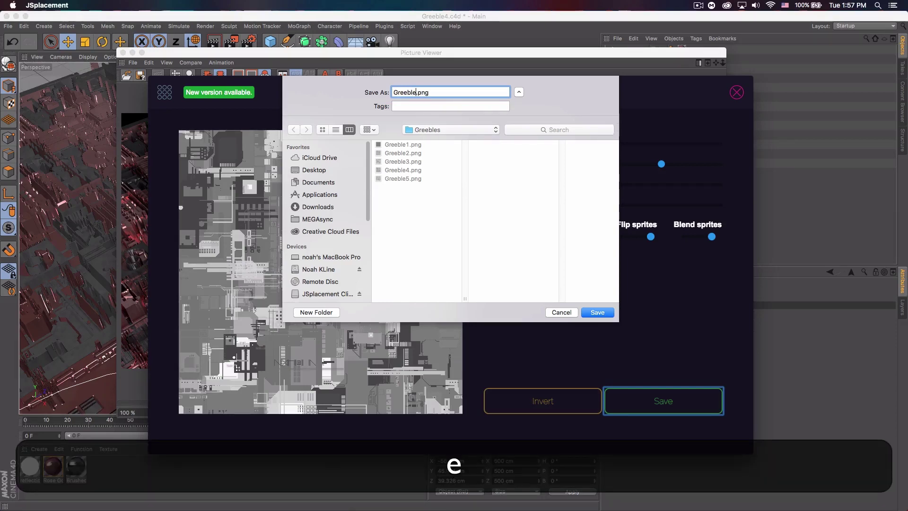
{"action": "left_click", "coordinate": [597, 313]}
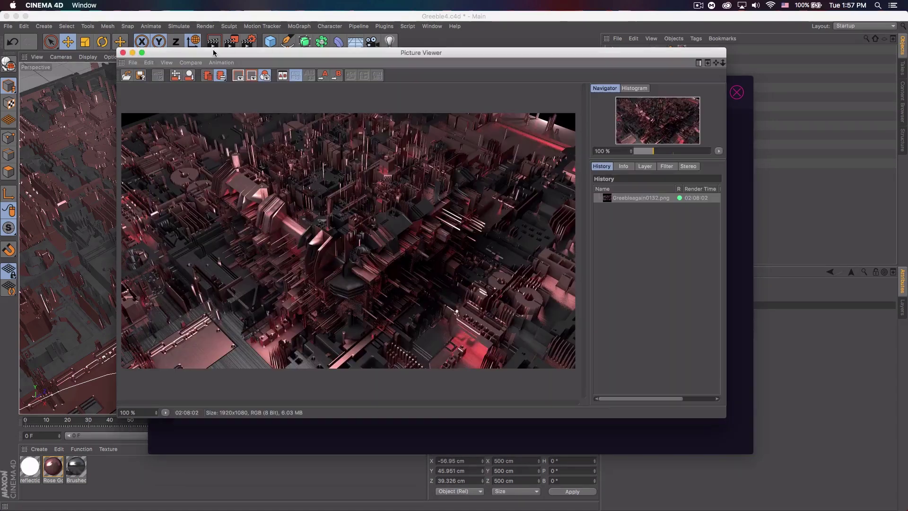
- Switch to Cinema 4D and close the Picture Viewer window showing the finished render
{"action": "left_click", "coordinate": [215, 55]}
{"action": "left_click", "coordinate": [122, 53]}
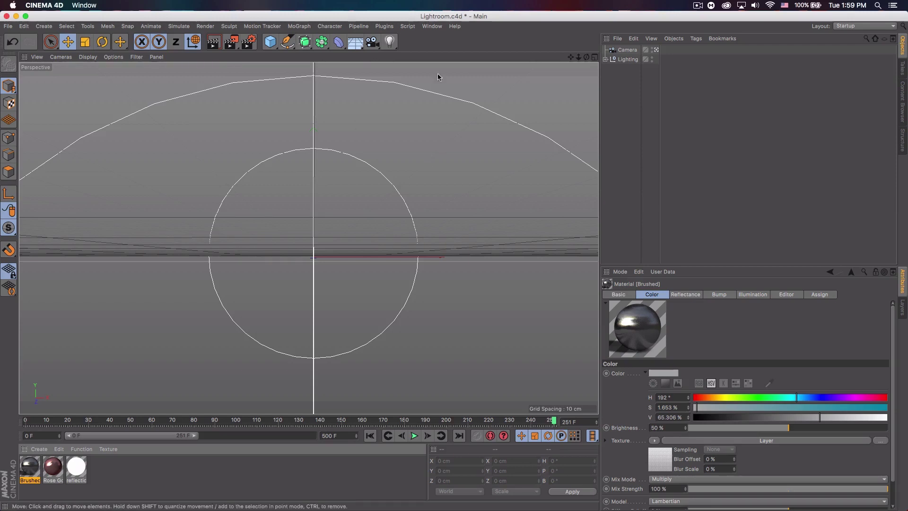
- Angle the scene camera down at the floor by setting its rotation to H 45° and P -30°
{"action": "left_click", "coordinate": [628, 50]}
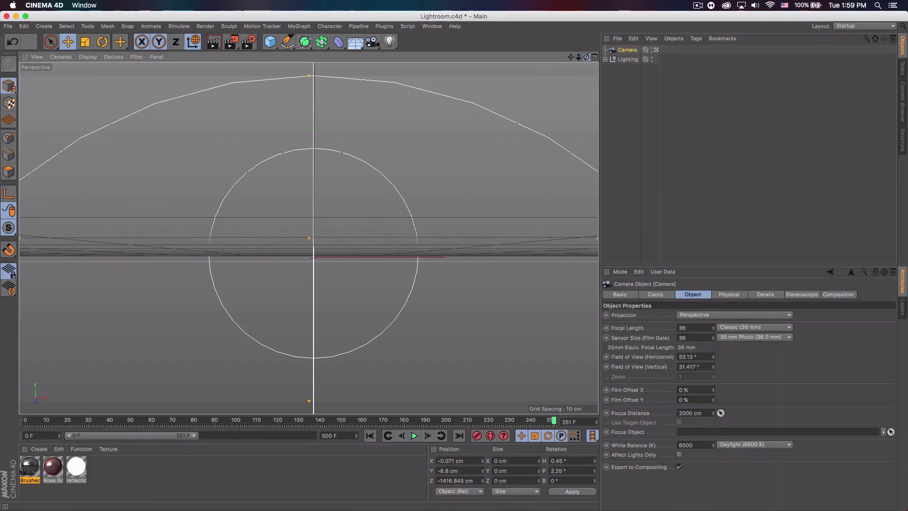
{"action": "left_click_drag", "start_coordinate": [586, 57], "coordinate": [539, 74]}
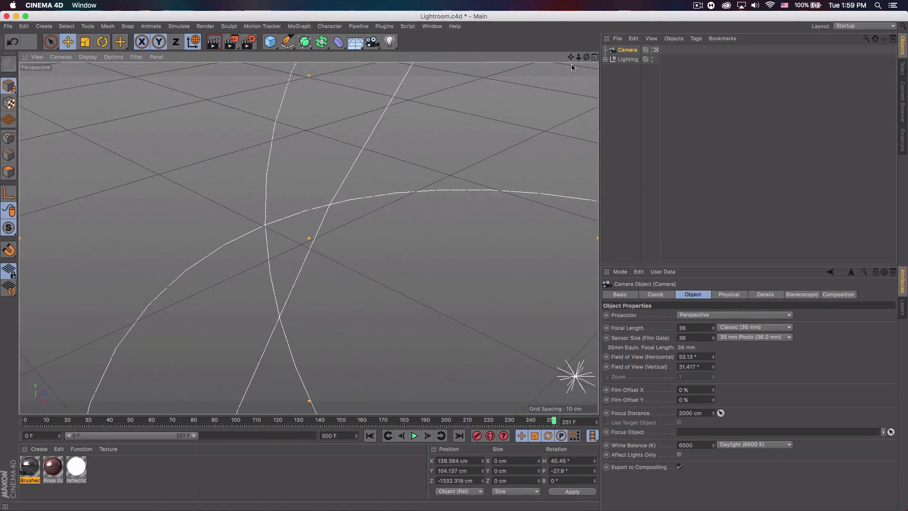
{"action": "left_click", "coordinate": [582, 460]}
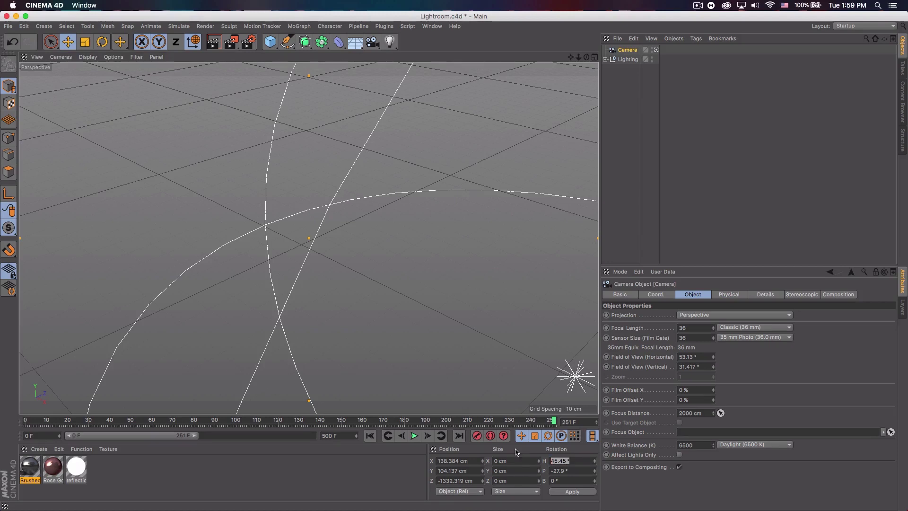
{"action": "type", "text": "45"}
{"action": "left_click", "coordinate": [558, 470]}
{"action": "type", "text": "-30"}
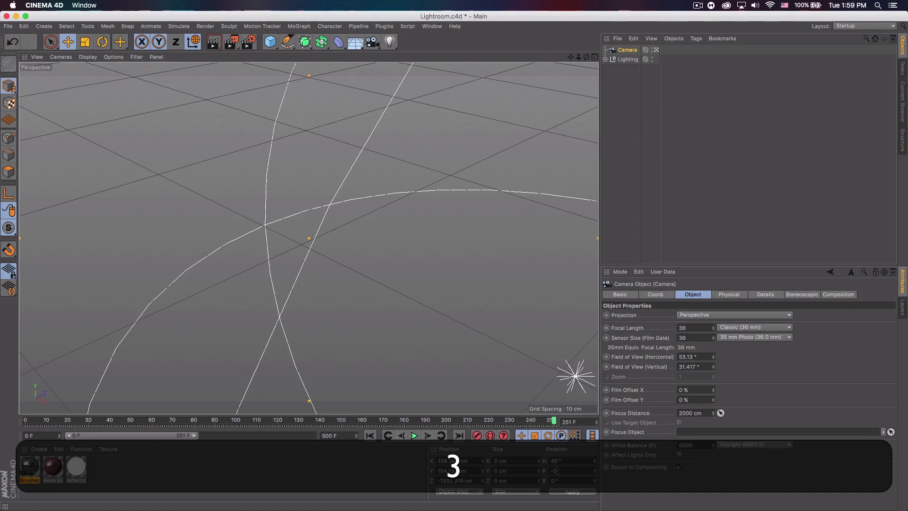
{"action": "left_click", "coordinate": [588, 489]}
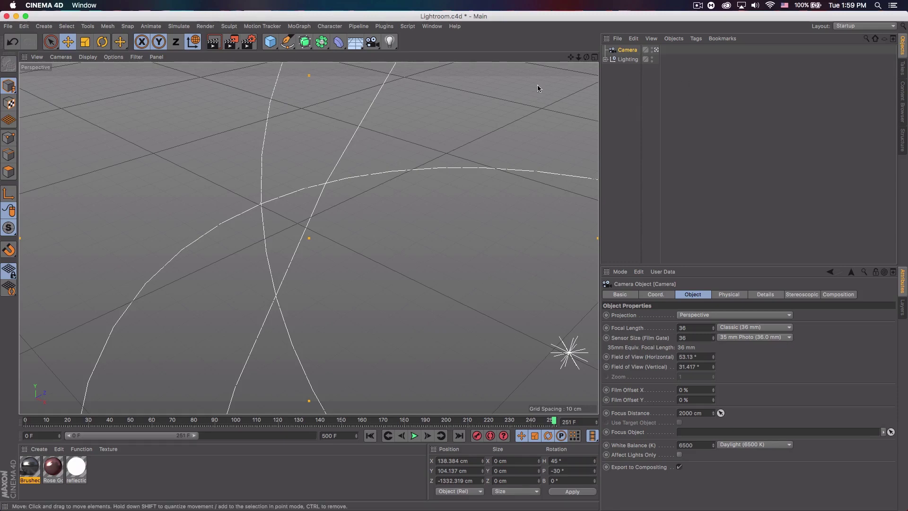
- Add a plane 2000 cm wide and 2000 cm high with 1000 width segments and 1000 height segments
{"action": "left_click_drag", "start_coordinate": [268, 44], "coordinate": [350, 70]}
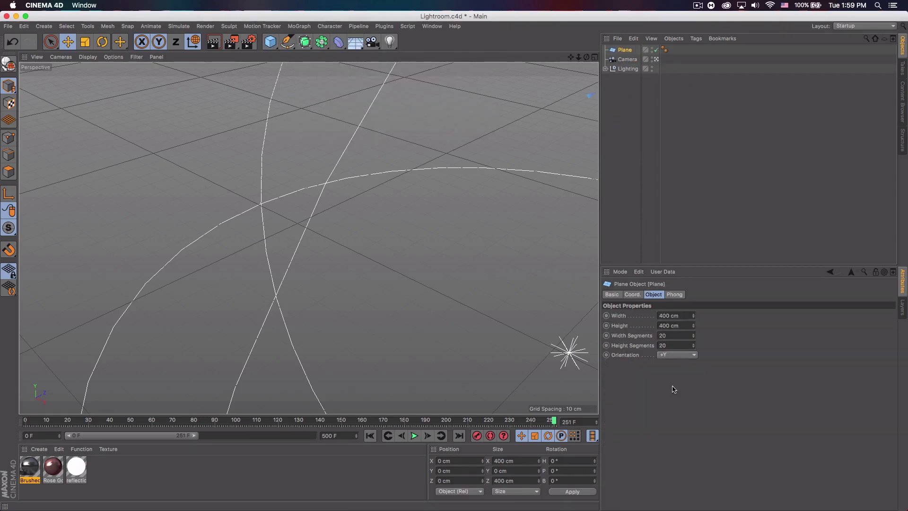
{"action": "left_click", "coordinate": [686, 316]}
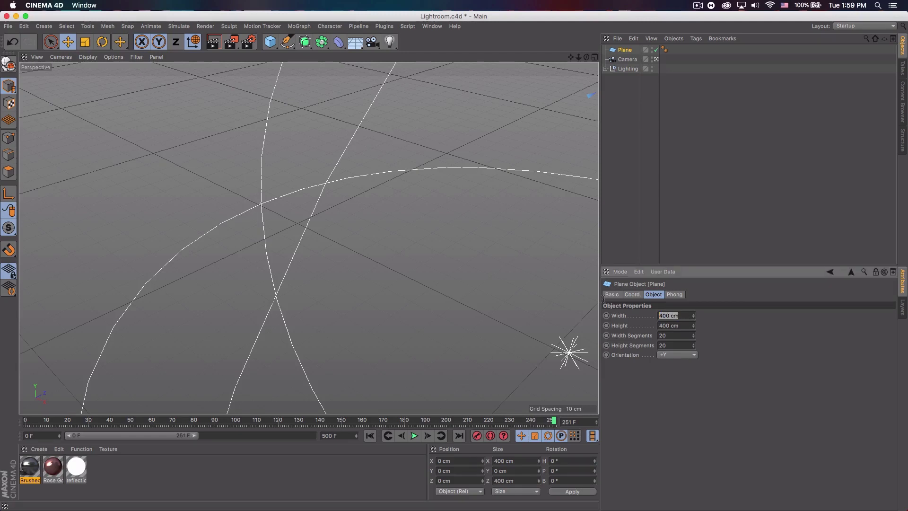
{"action": "type", "text": "2000"}
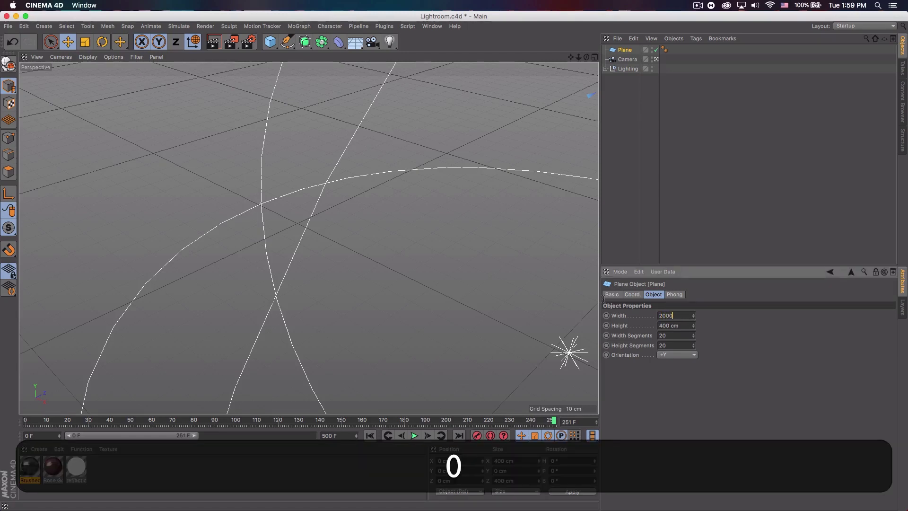
{"action": "key", "text": "Tab"}
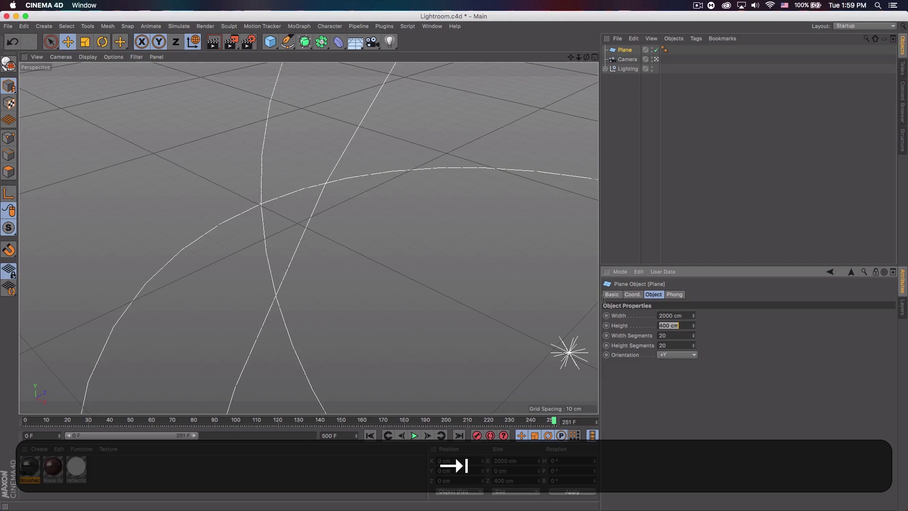
{"action": "type", "text": "2000"}
{"action": "key", "text": "Tab"}
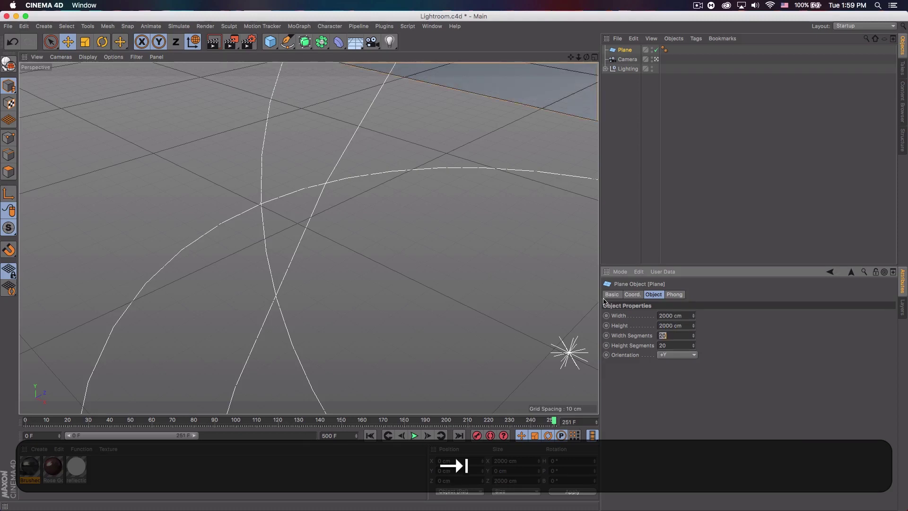
{"action": "type", "text": "1000"}
{"action": "key", "text": "Tab"}
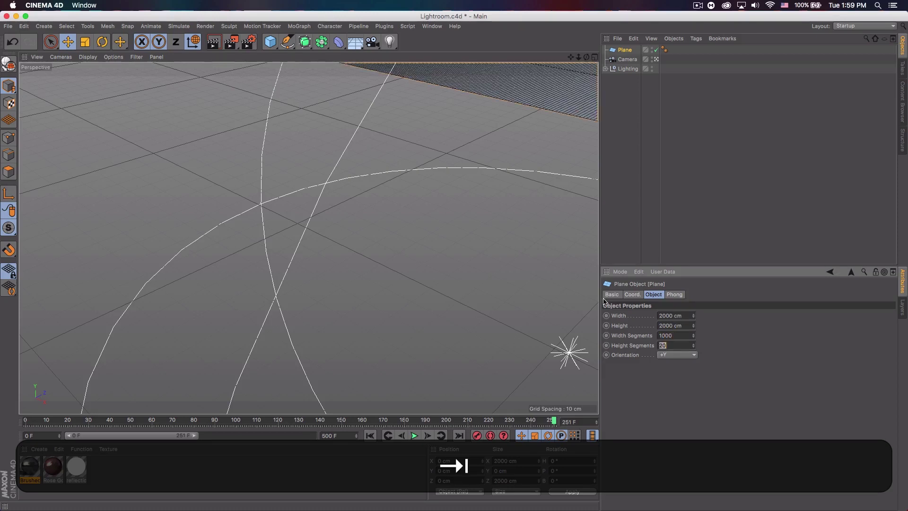
{"action": "type", "text": "1000"}
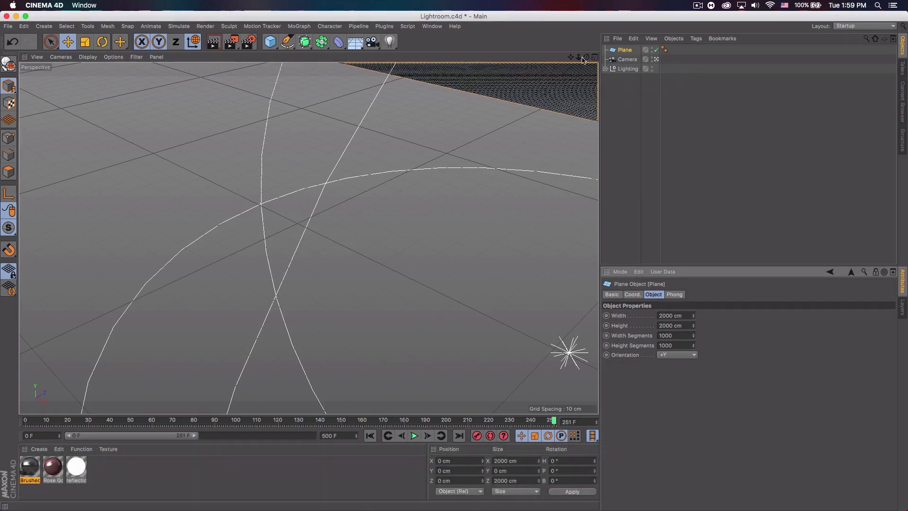
- Pull the camera back to frame the large plane and switch the viewport display to Gouraud Shading
{"action": "scroll", "coordinate": [307, 237], "scroll_direction": "down", "scroll_amount": 5}
{"action": "scroll", "coordinate": [308, 238], "scroll_direction": "down", "scroll_amount": 3}
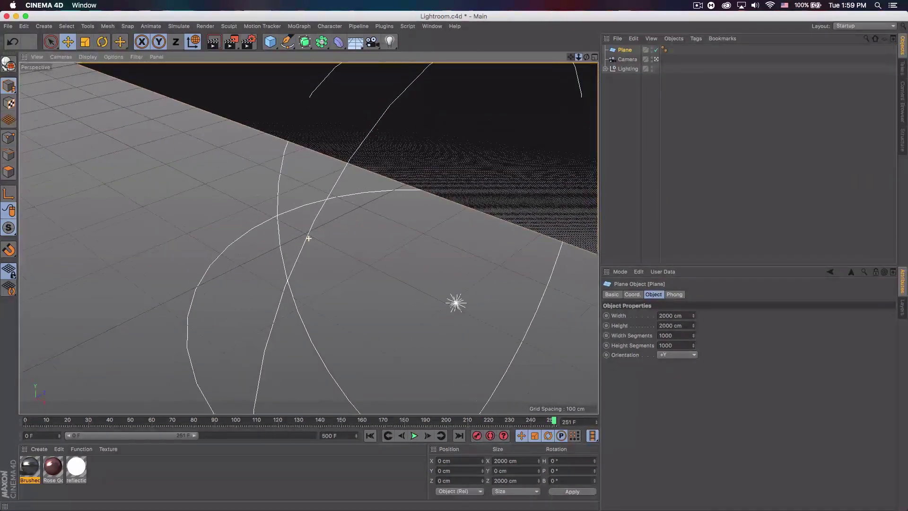
{"action": "left_click_drag", "start_coordinate": [576, 59], "coordinate": [308, 238]}
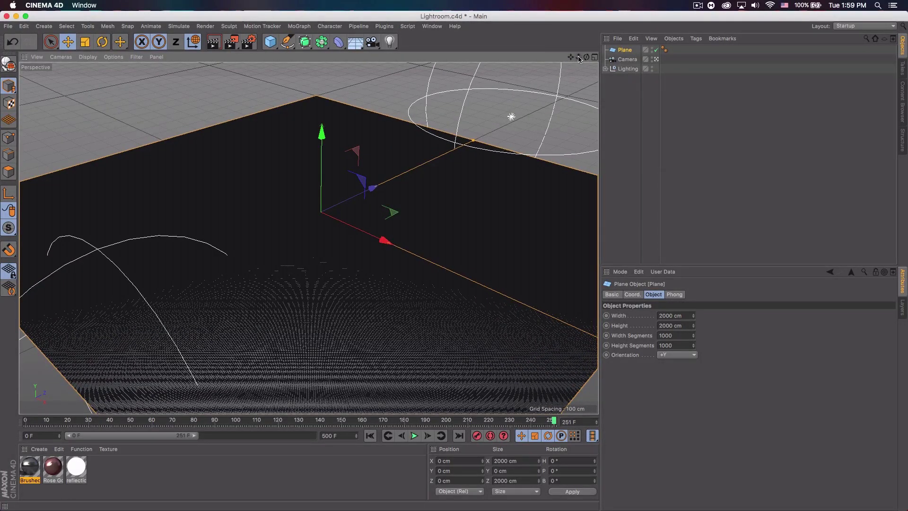
{"action": "left_click_drag", "start_coordinate": [571, 58], "coordinate": [308, 237]}
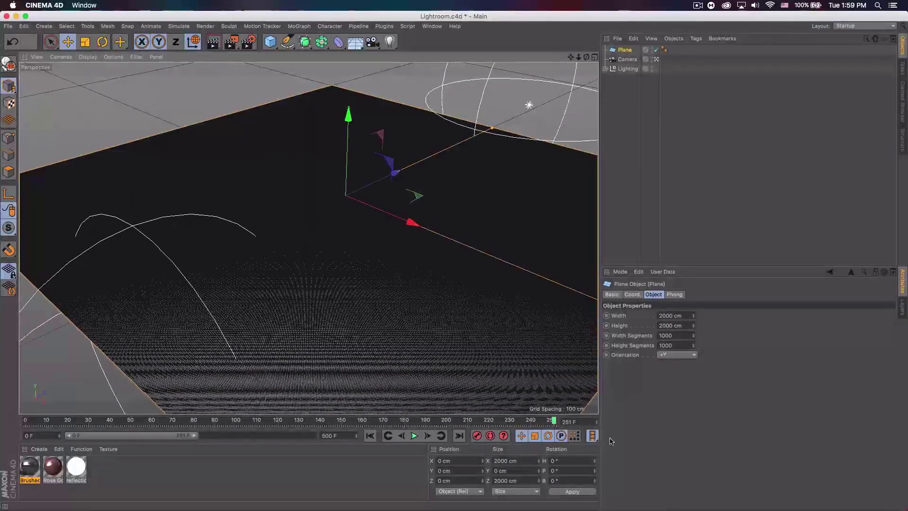
{"action": "left_click", "coordinate": [626, 59]}
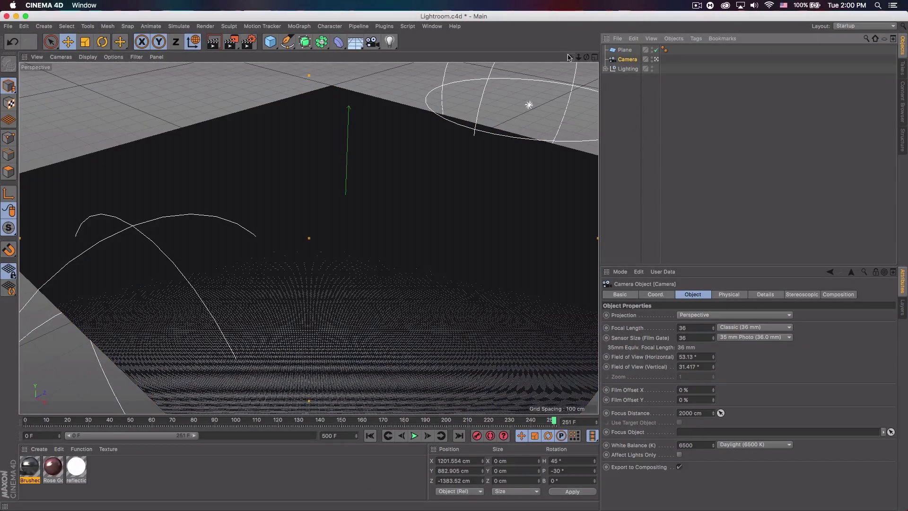
{"action": "left_click_drag", "start_coordinate": [571, 56], "coordinate": [309, 238]}
{"action": "left_click", "coordinate": [88, 57]}
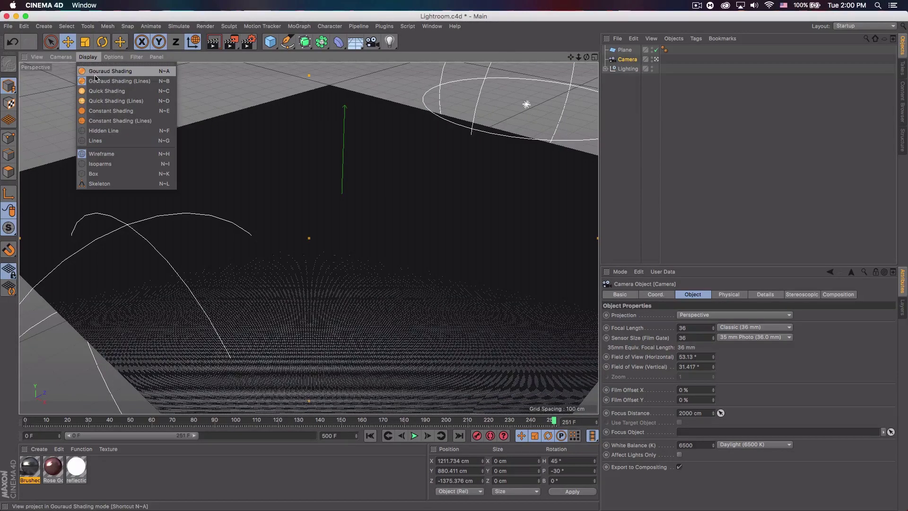
{"action": "left_click", "coordinate": [108, 71]}
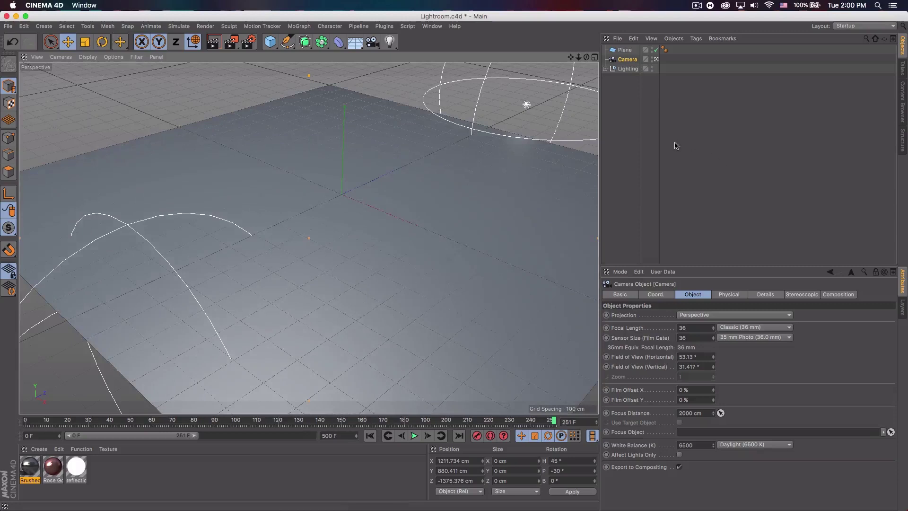
{"action": "left_click", "coordinate": [658, 128]}
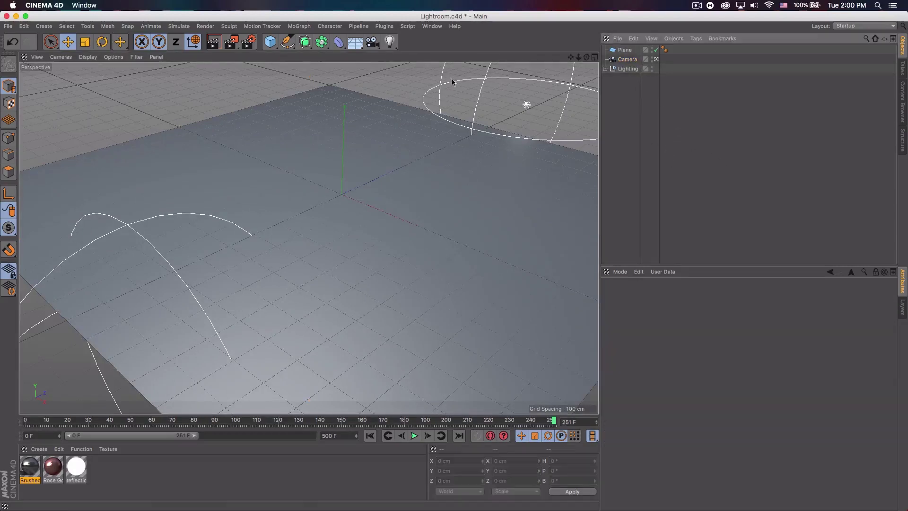
- Add a cube at the scene origin and set its X, Y and Z sizes to 500 cm each
{"action": "left_click", "coordinate": [270, 42]}
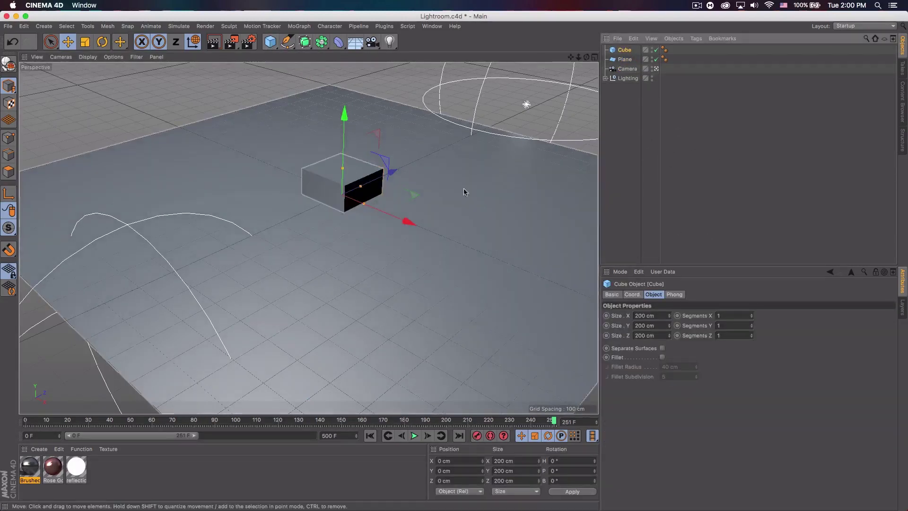
{"action": "left_click_drag", "start_coordinate": [344, 113], "coordinate": [337, 89]}
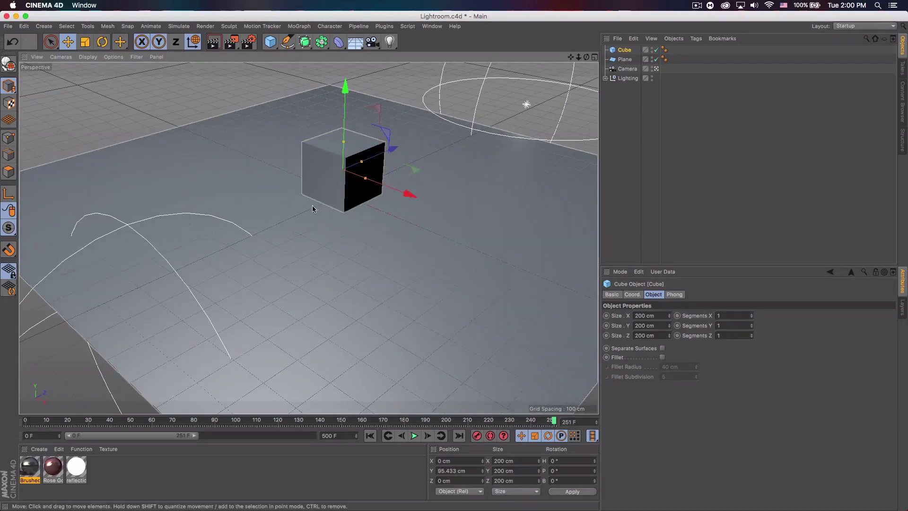
{"action": "key", "text": "super+z"}
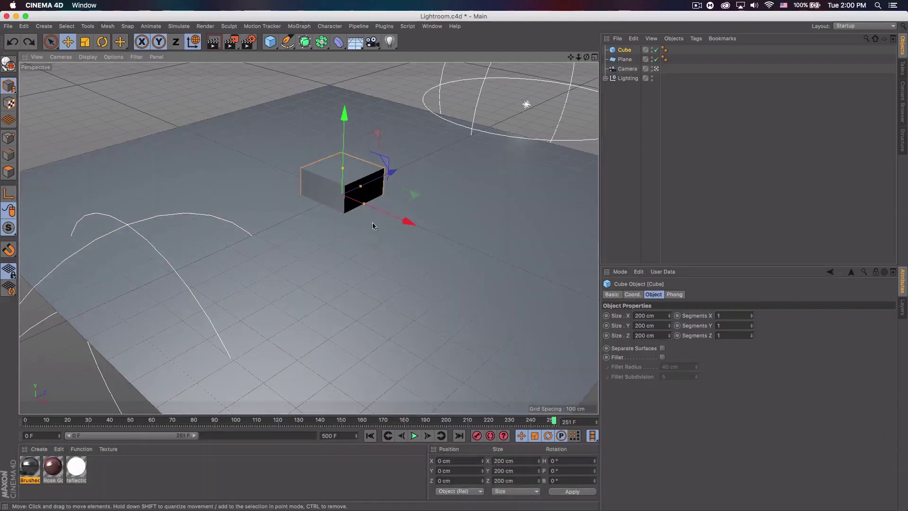
{"action": "double_click", "coordinate": [664, 316]}
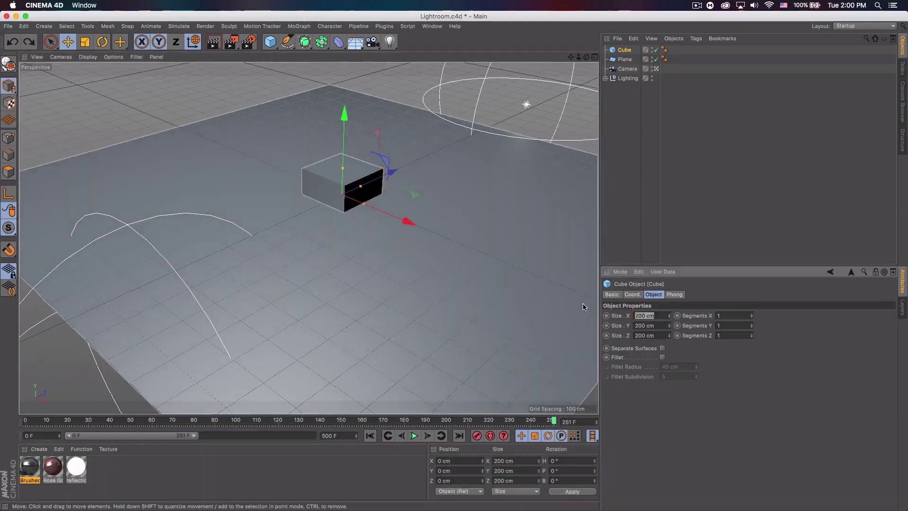
{"action": "type", "text": "500"}
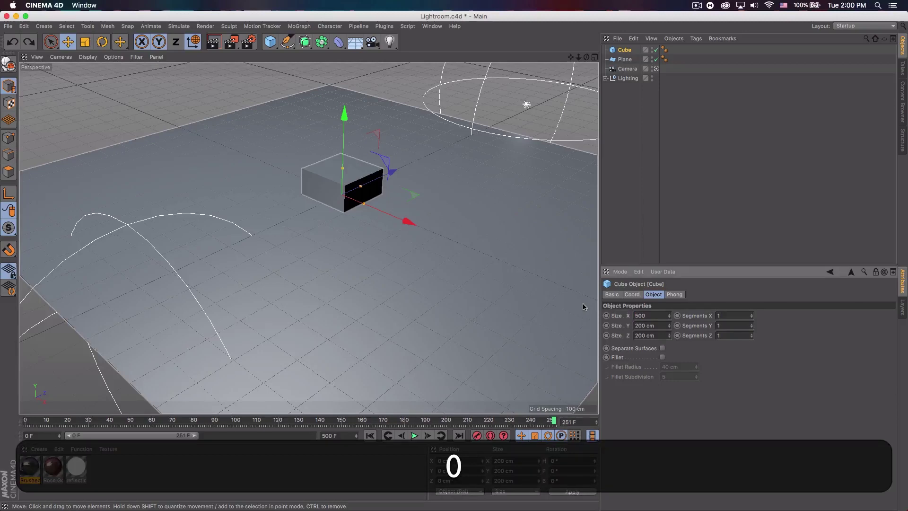
{"action": "key", "text": "Tab"}
{"action": "type", "text": "500"}
{"action": "key", "text": "Tab"}
{"action": "type", "text": "500"}
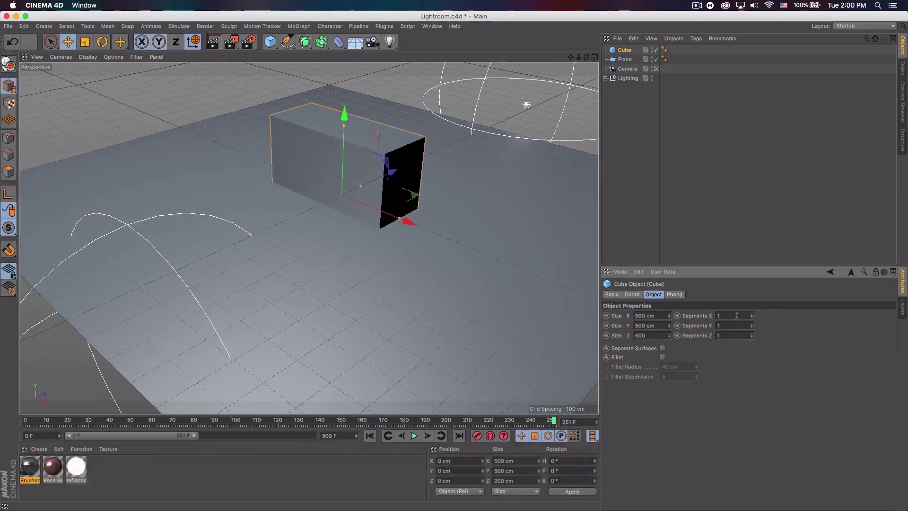
- Set the cube's X, Y and Z segments to 1000 each and deselect it
{"action": "key", "text": "Tab"}
{"action": "type", "text": "1000"}
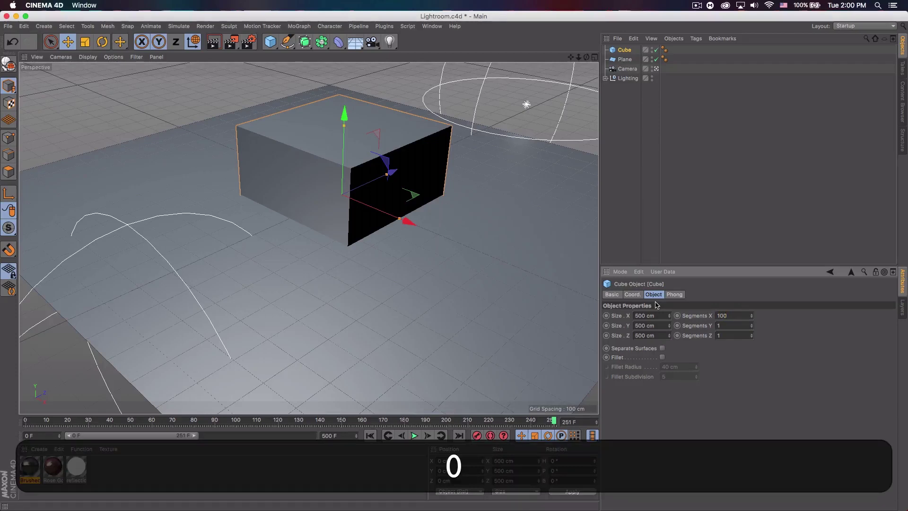
{"action": "key", "text": "Tab"}
{"action": "type", "text": "1000"}
{"action": "key", "text": "Tab"}
{"action": "type", "text": "1000"}
{"action": "left_click", "coordinate": [694, 158]}
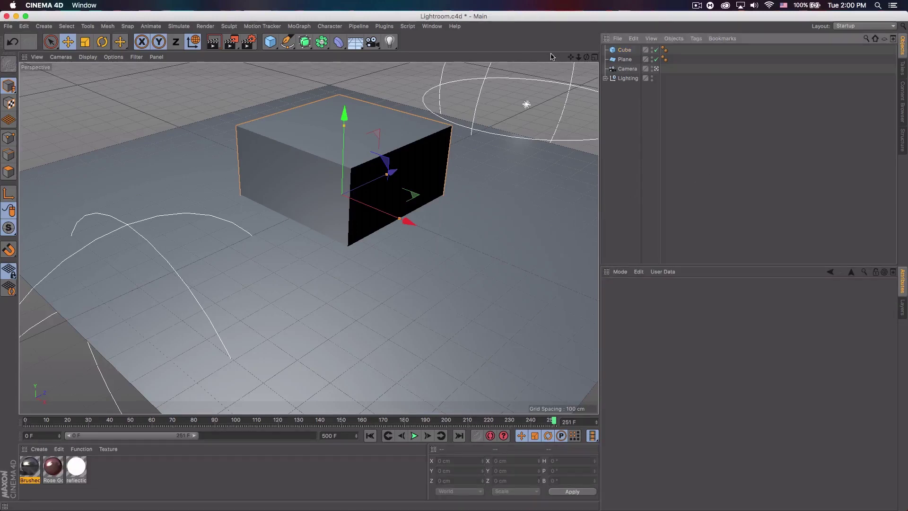
- Reposition the camera closer to the cube, looking down on its front corner at about H 47° and P -43°
{"action": "left_click", "coordinate": [628, 69]}
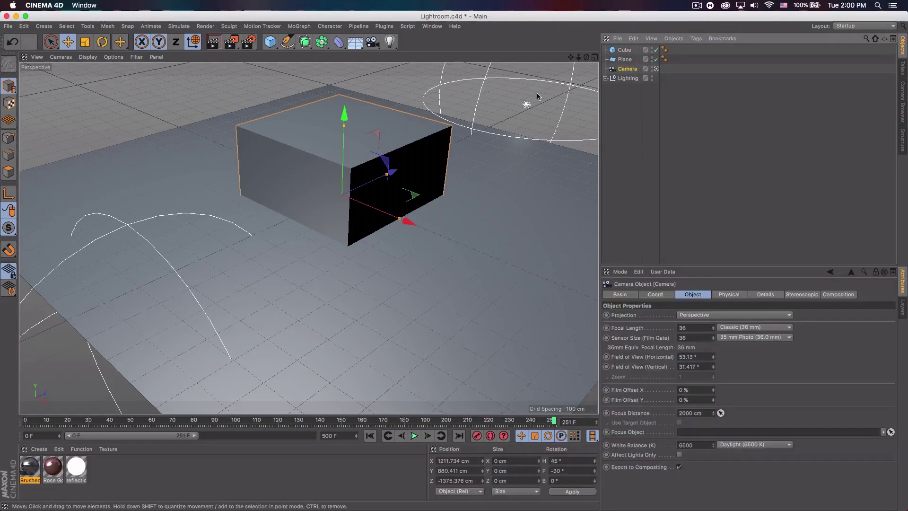
{"action": "left_click_drag", "start_coordinate": [586, 57], "coordinate": [570, 110]}
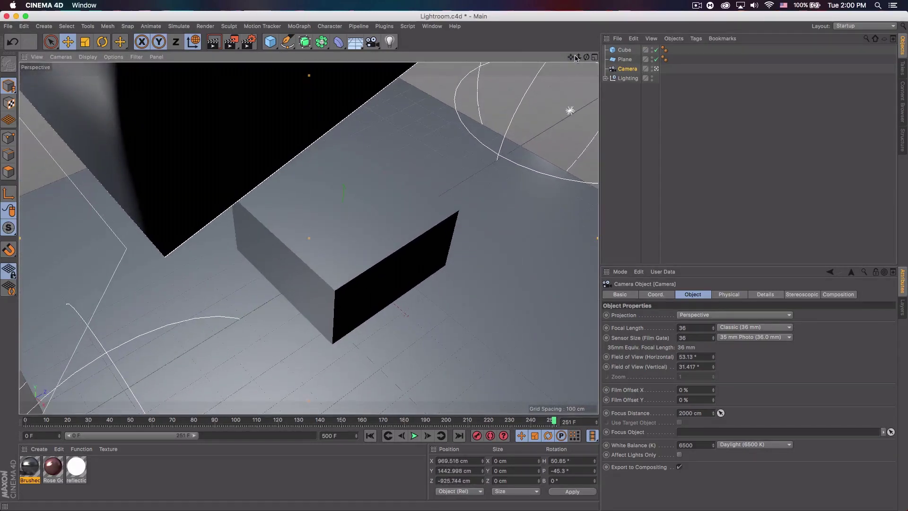
{"action": "left_click_drag", "start_coordinate": [570, 57], "coordinate": [571, 94]}
{"action": "mouse_move", "coordinate": [570, 58]}
{"action": "left_mouse_down"}
{"action": "mouse_move", "coordinate": [554, 75]}
{"action": "mouse_move", "coordinate": [581, 62]}
{"action": "left_mouse_up"}
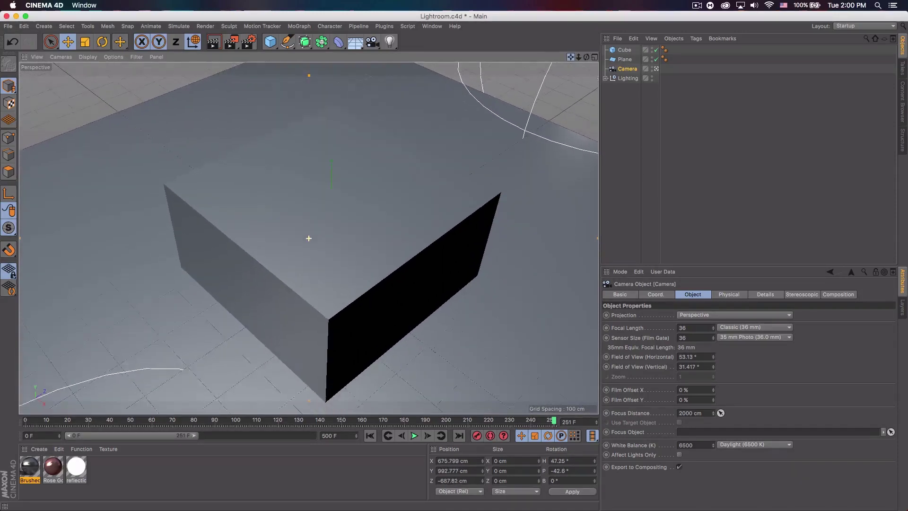
{"action": "scroll", "coordinate": [309, 238], "scroll_direction": "right", "scroll_amount": 5}
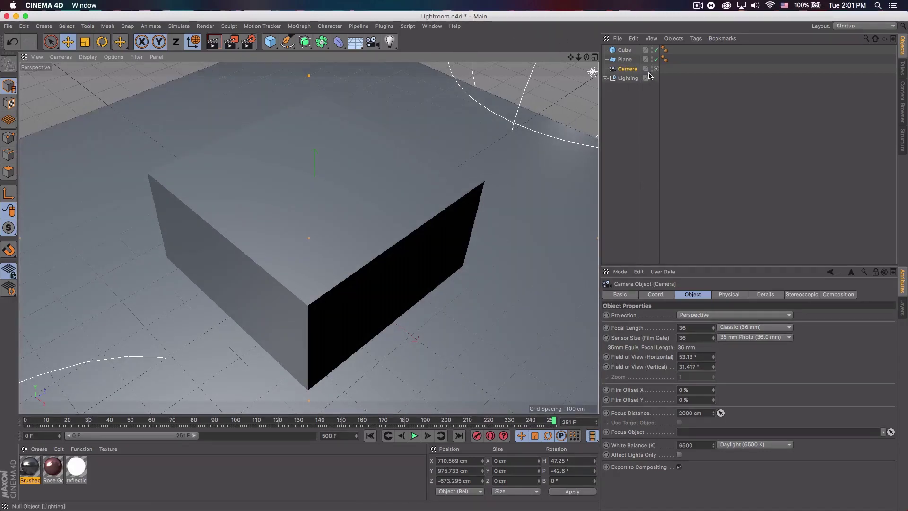
- Move the plane behind the cube to about X -344 cm and Z 321 cm, then deselect it
{"action": "left_click", "coordinate": [624, 59]}
{"action": "left_click_drag", "start_coordinate": [369, 221], "coordinate": [447, 170]}
{"action": "left_click_drag", "start_coordinate": [469, 245], "coordinate": [371, 187]}
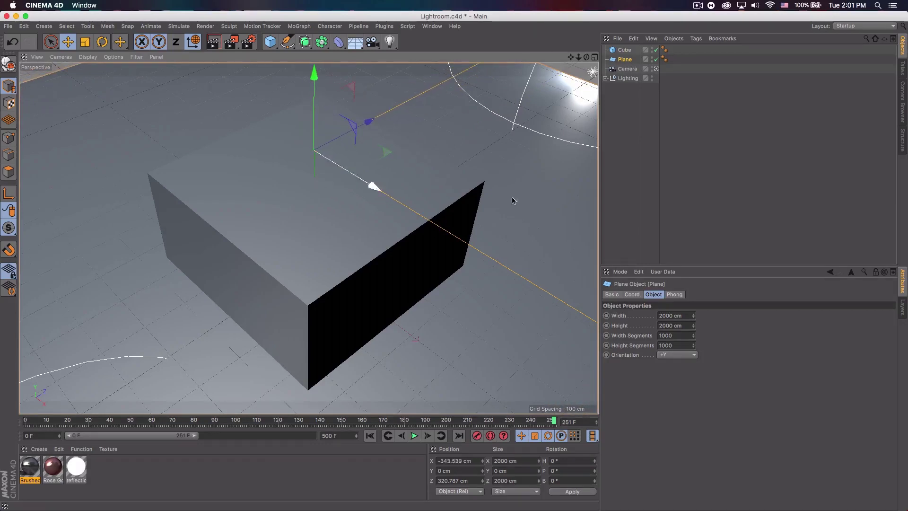
{"action": "left_click", "coordinate": [624, 142]}
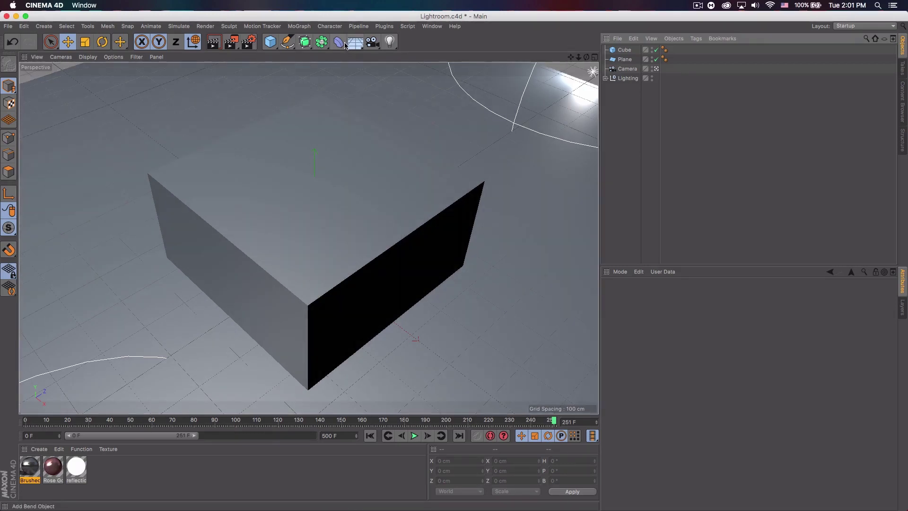
- Add a Displacer deformer and make it a child of the plane
{"action": "left_click", "coordinate": [341, 43]}
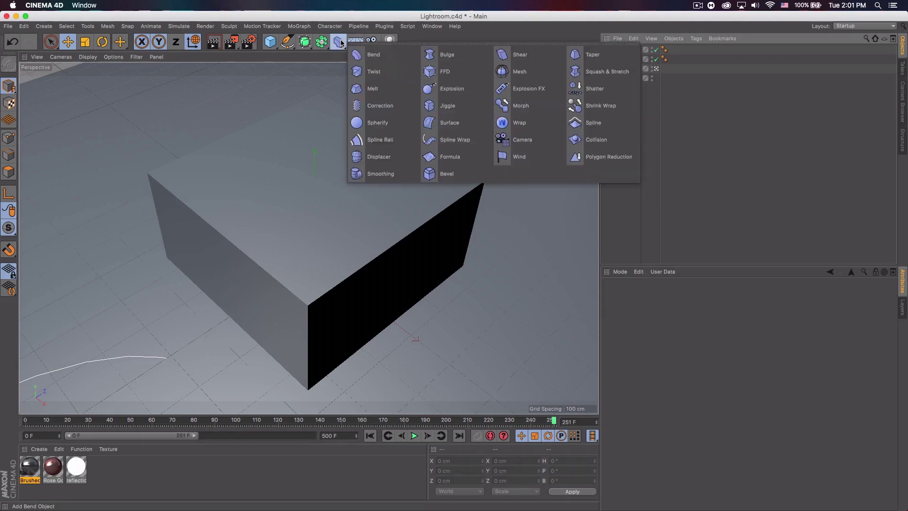
{"action": "left_click", "coordinate": [384, 156]}
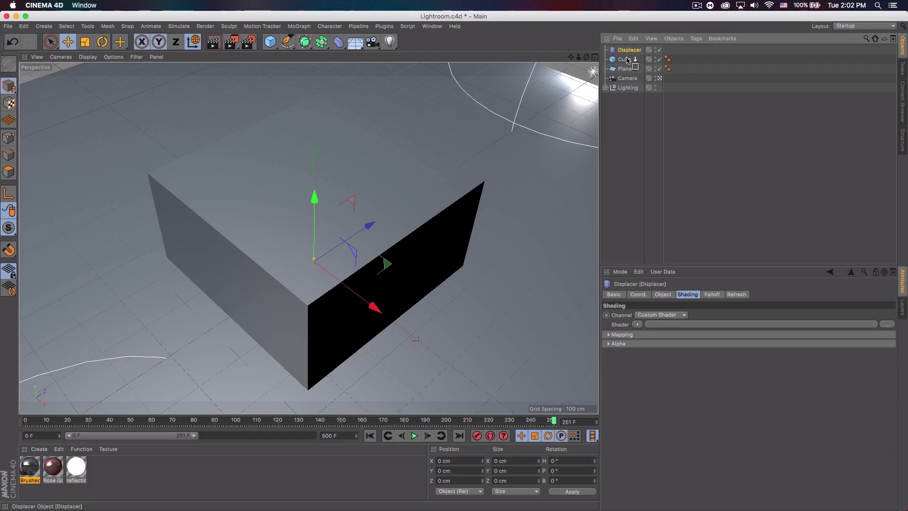
{"action": "mouse_move", "coordinate": [628, 50]}
{"action": "left_mouse_down"}
{"action": "mouse_move", "coordinate": [631, 70]}
{"action": "mouse_move", "coordinate": [625, 49]}
{"action": "left_mouse_up"}
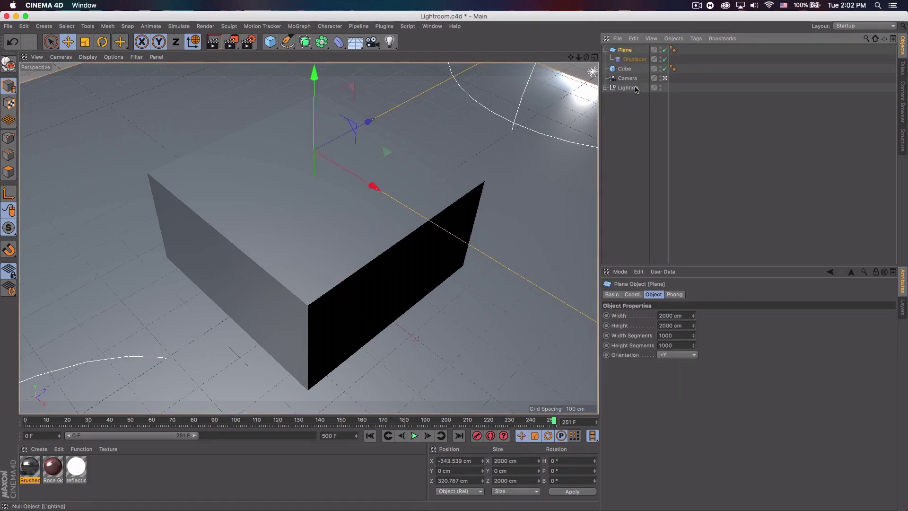
- Load the image Greeble5.png from the Greebles folder as the shader of the plane's Displacer
{"action": "left_click", "coordinate": [633, 60]}
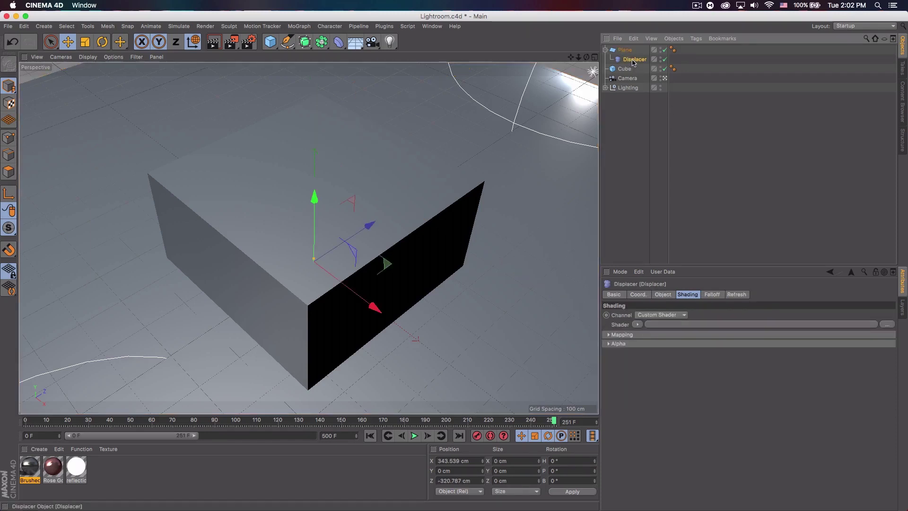
{"action": "left_click", "coordinate": [638, 325]}
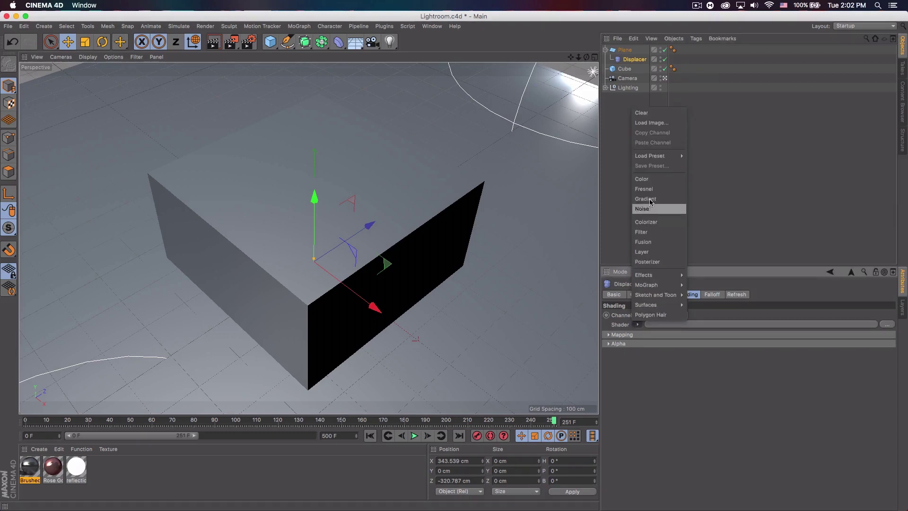
{"action": "left_click", "coordinate": [651, 122]}
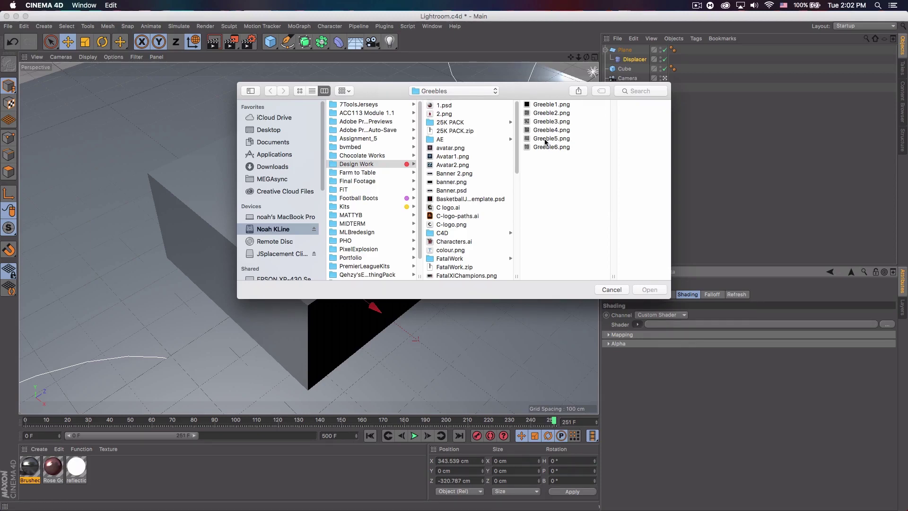
{"action": "left_click", "coordinate": [545, 138]}
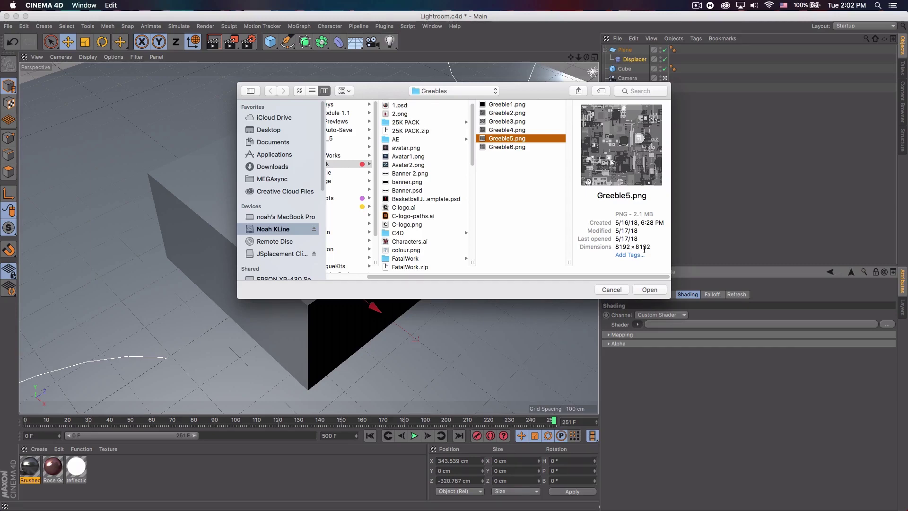
{"action": "left_click", "coordinate": [648, 291]}
{"action": "left_click", "coordinate": [483, 179]}
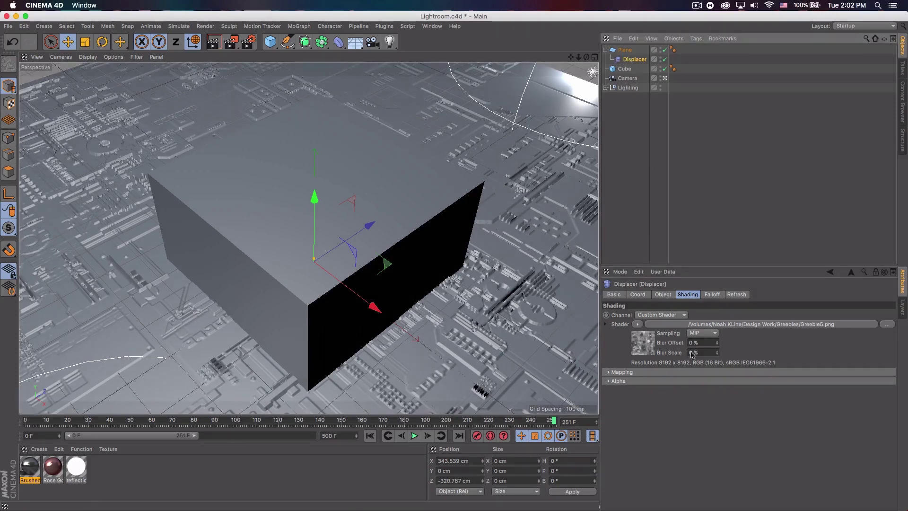
- Try a height of 25 cm on the plane's Displacer and settle on 100 cm
{"action": "left_click", "coordinate": [658, 296]}
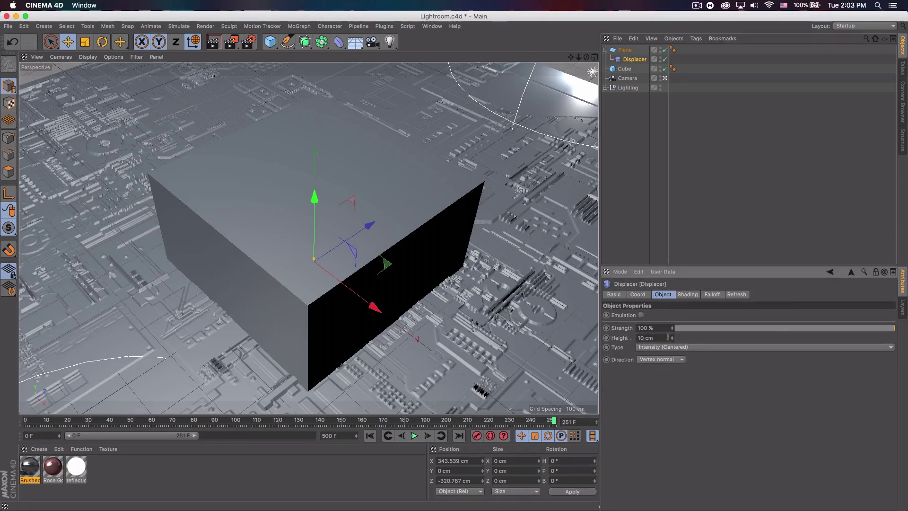
{"action": "left_click_drag", "start_coordinate": [673, 339], "coordinate": [673, 329]}
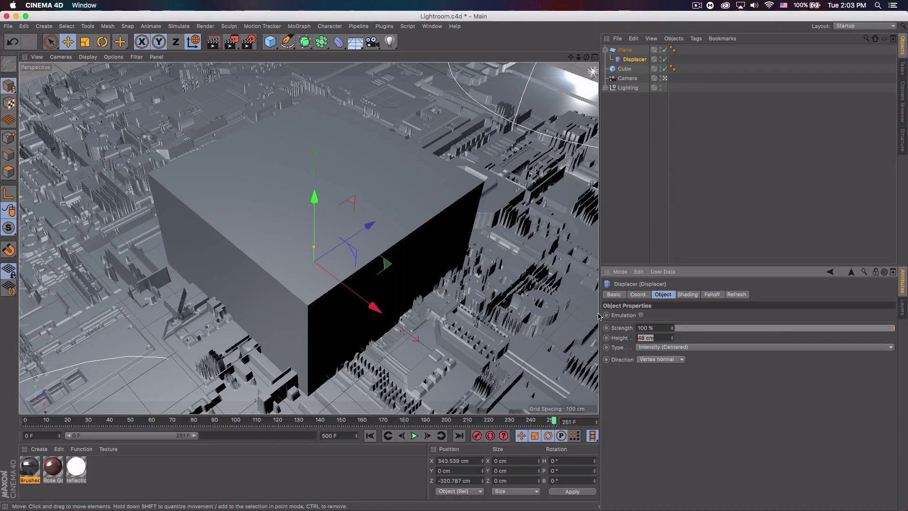
{"action": "type", "text": "25"}
{"action": "key", "text": "Return"}
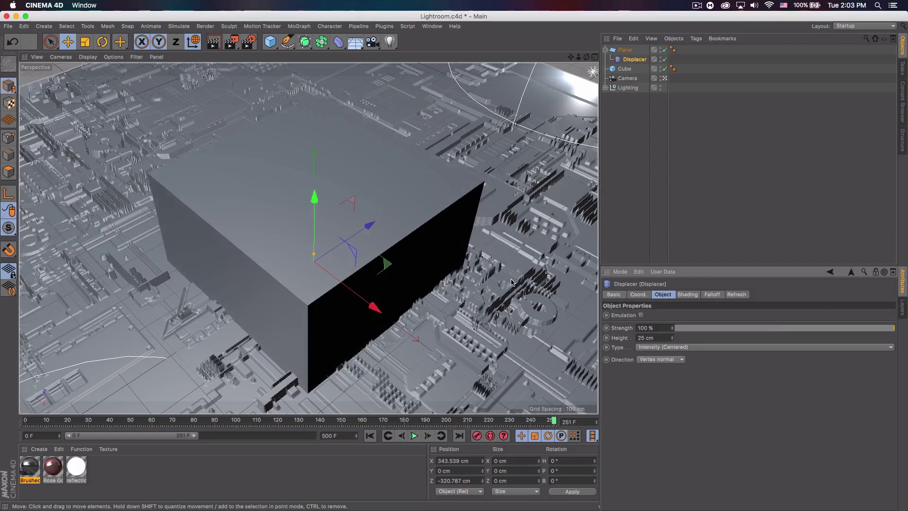
{"action": "left_click", "coordinate": [662, 338]}
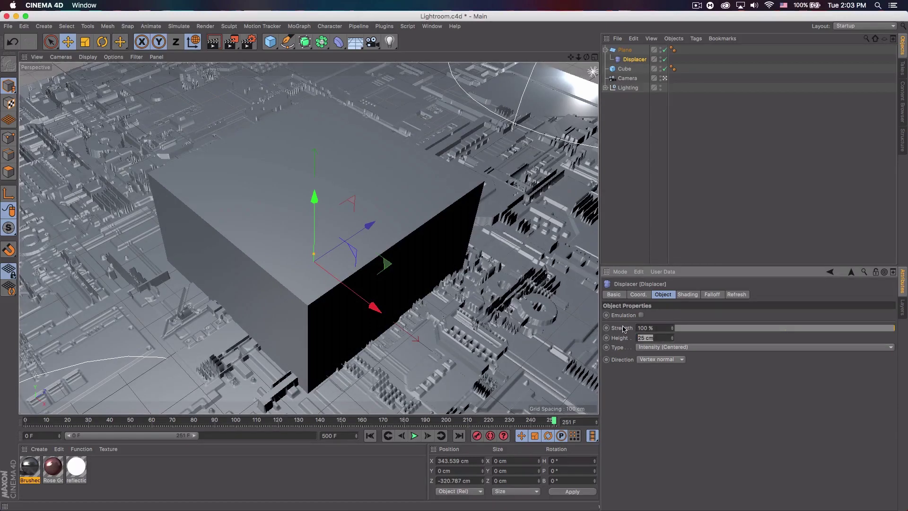
{"action": "type", "text": "100"}
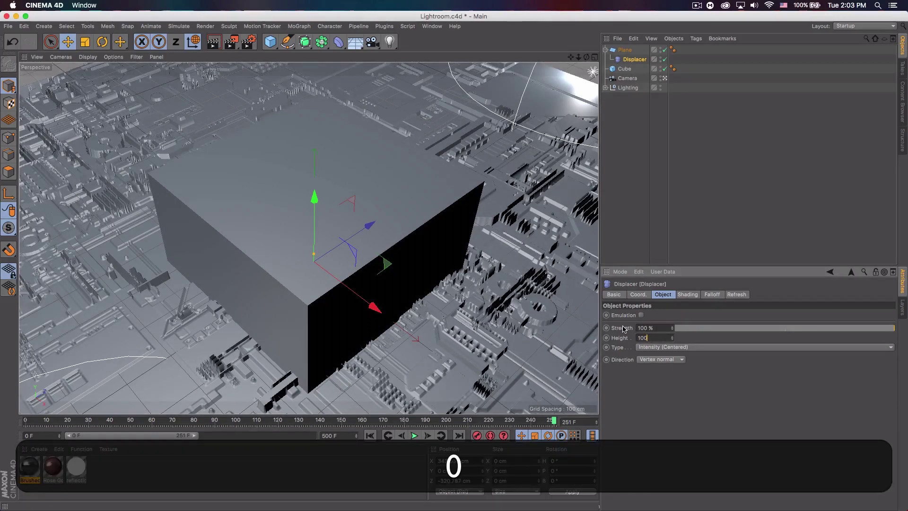
{"action": "key", "text": "Return"}
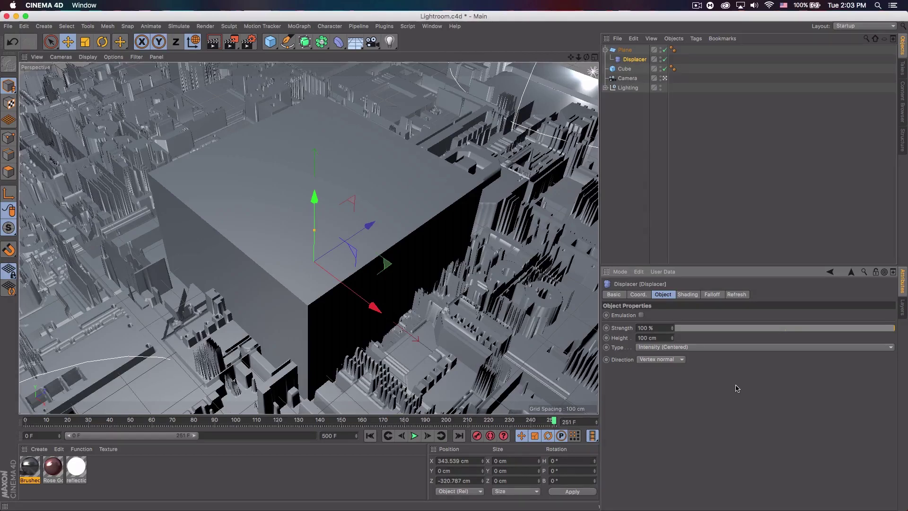
- Duplicate the plane with its Displacer and set the copy's Displacer height to -100 cm
{"action": "left_click", "coordinate": [623, 50]}
{"action": "key", "text": "super+c"}
{"action": "key", "text": "super+v"}
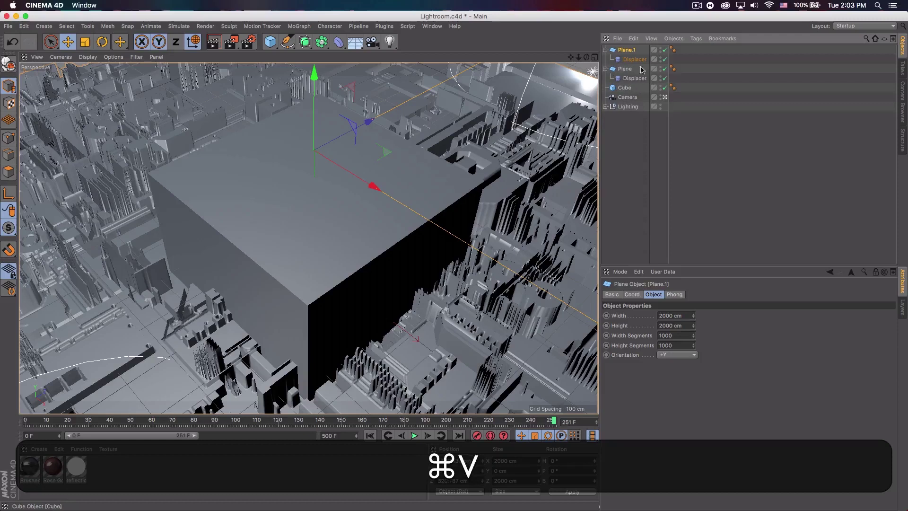
{"action": "left_click", "coordinate": [634, 59]}
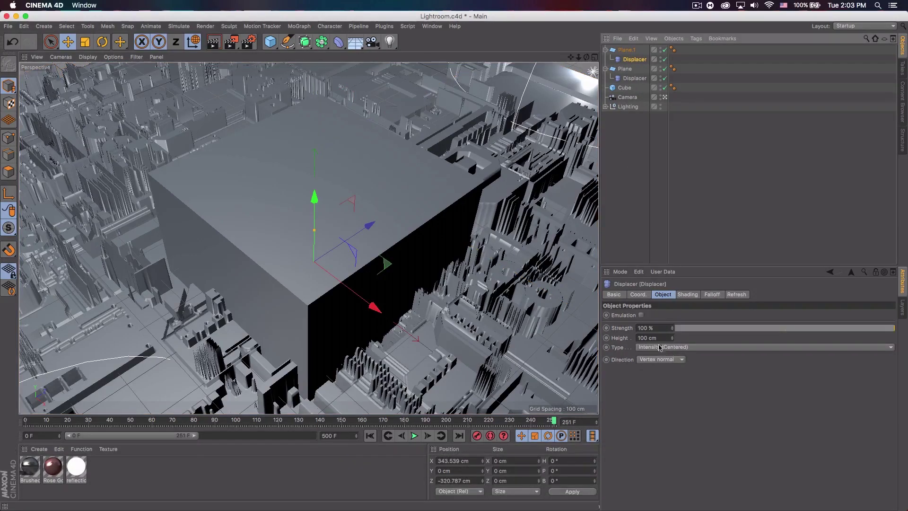
{"action": "left_click", "coordinate": [639, 338]}
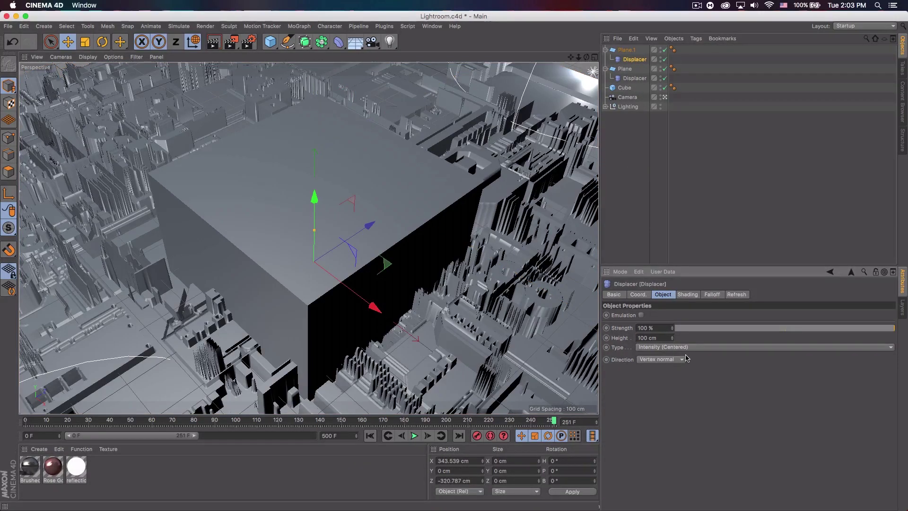
{"action": "type", "text": "-"}
{"action": "key", "text": "Return"}
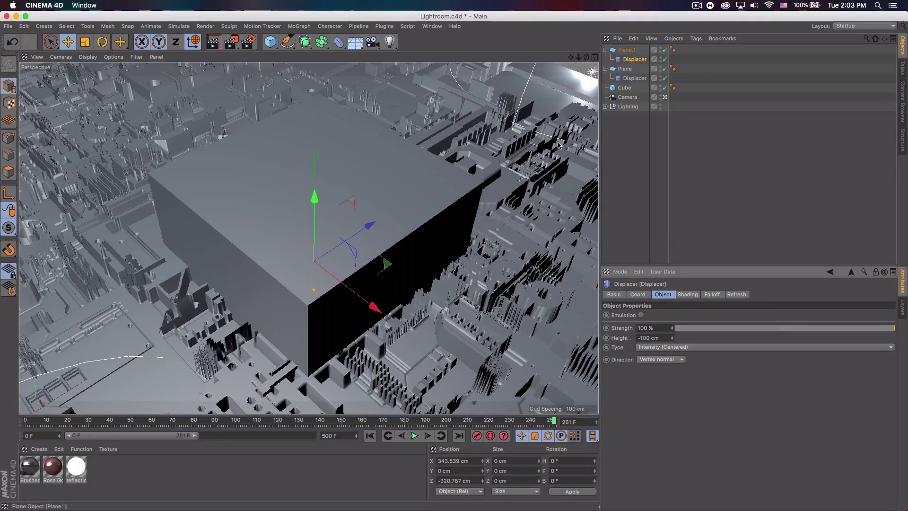
- Assign Brushed to Plane and Rose Gold to Plane.1, and swap the two material tags between the planes
{"action": "mouse_move", "coordinate": [30, 466]}
{"action": "left_mouse_down"}
{"action": "mouse_move", "coordinate": [620, 138]}
{"action": "mouse_move", "coordinate": [631, 70]}
{"action": "left_mouse_up"}
{"action": "mouse_move", "coordinate": [56, 470]}
{"action": "left_mouse_down"}
{"action": "mouse_move", "coordinate": [661, 95]}
{"action": "mouse_move", "coordinate": [630, 51]}
{"action": "left_mouse_up"}
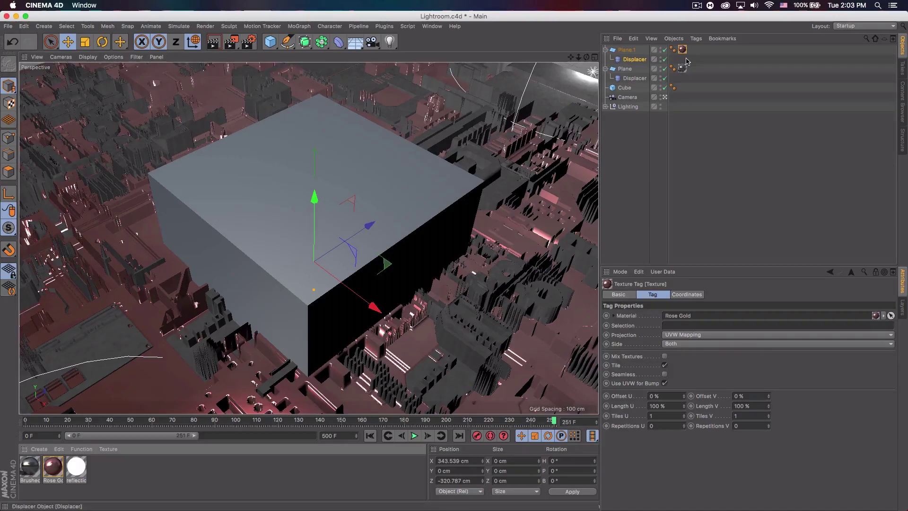
{"action": "left_click_drag", "start_coordinate": [682, 49], "coordinate": [683, 71], "text": "ctrl"}
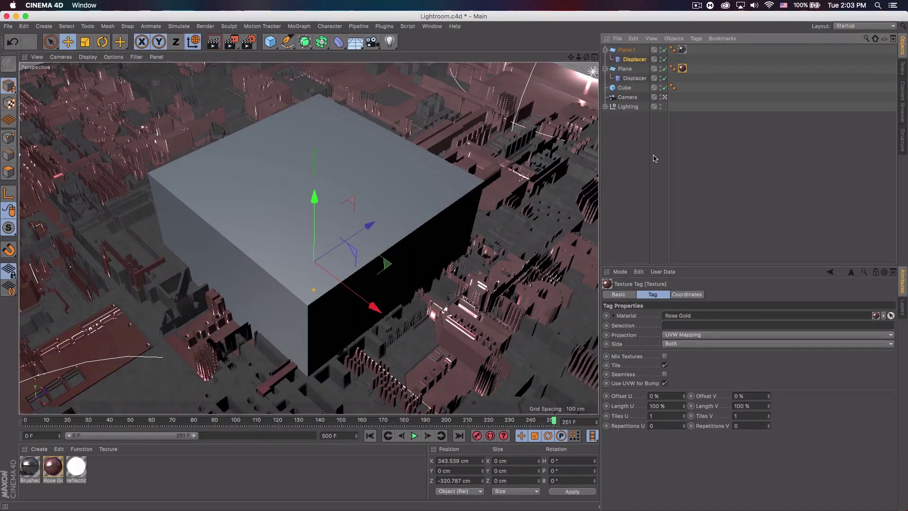
- Duplicate the original Rose Gold plane together with its Displacer
{"action": "left_click", "coordinate": [640, 70]}
{"action": "key", "text": "super+c"}
{"action": "key", "text": "super+v"}
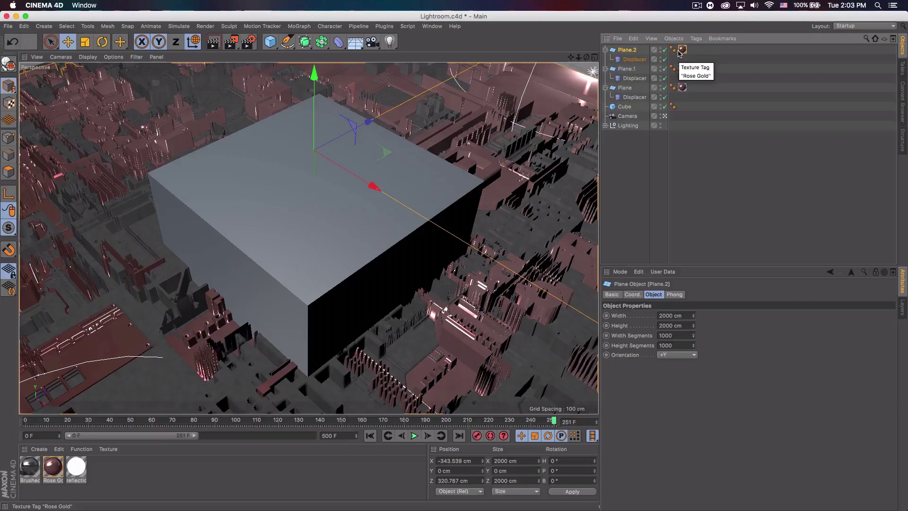
- Replace the shader image in the Displacer of Plane.2 with Greeble1.png
{"action": "left_click", "coordinate": [634, 59]}
{"action": "left_click", "coordinate": [688, 295]}
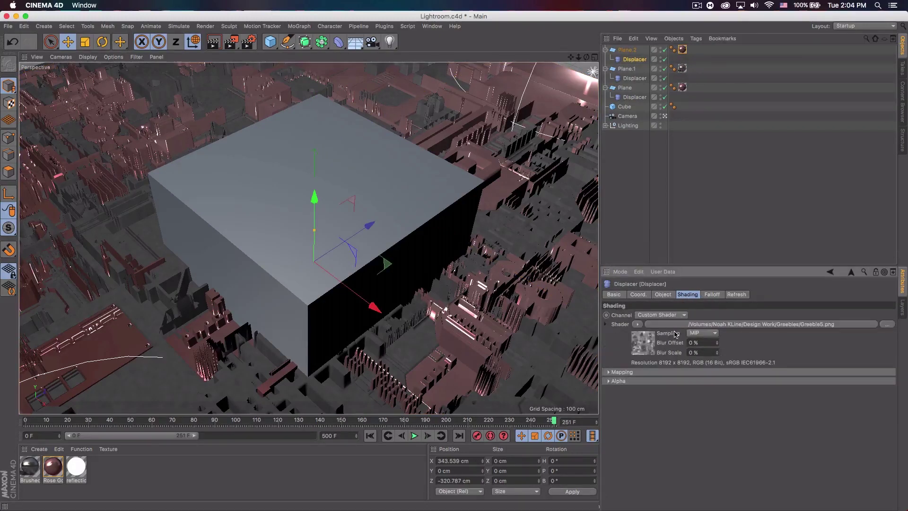
{"action": "left_click", "coordinate": [648, 343]}
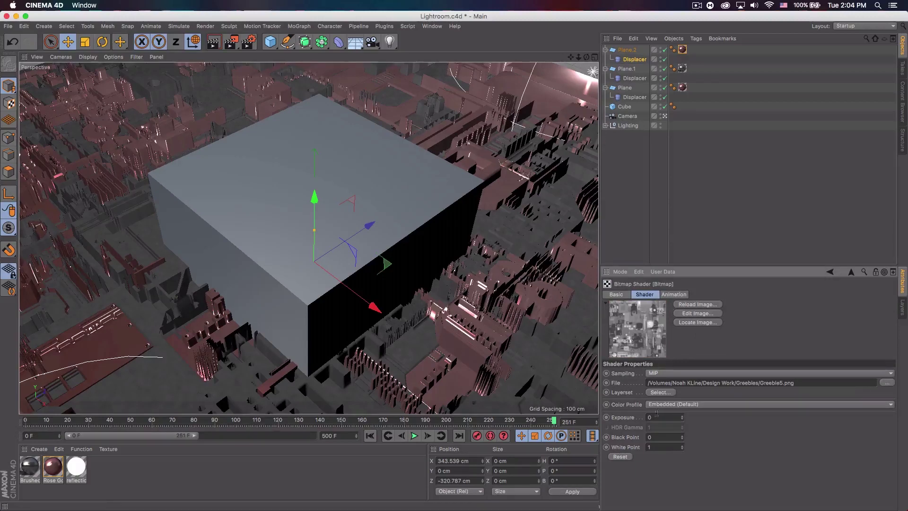
{"action": "left_click", "coordinate": [888, 383]}
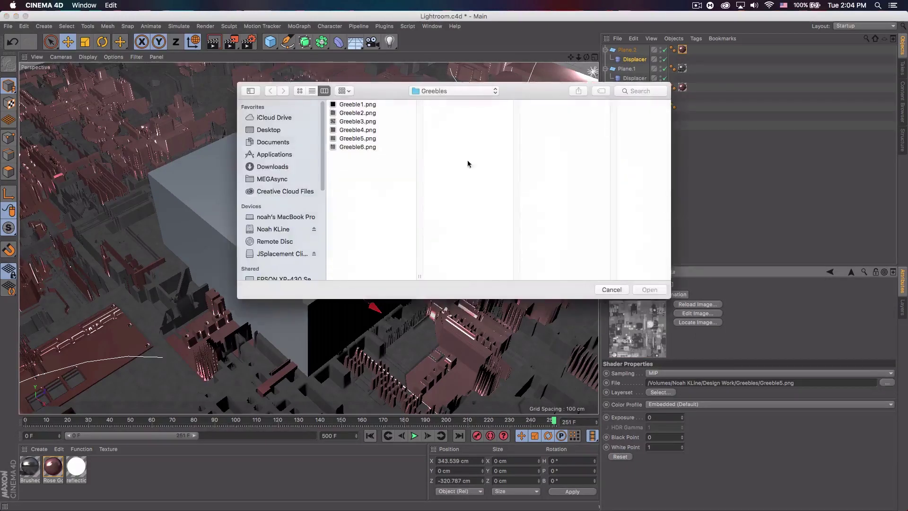
{"action": "left_click", "coordinate": [345, 104]}
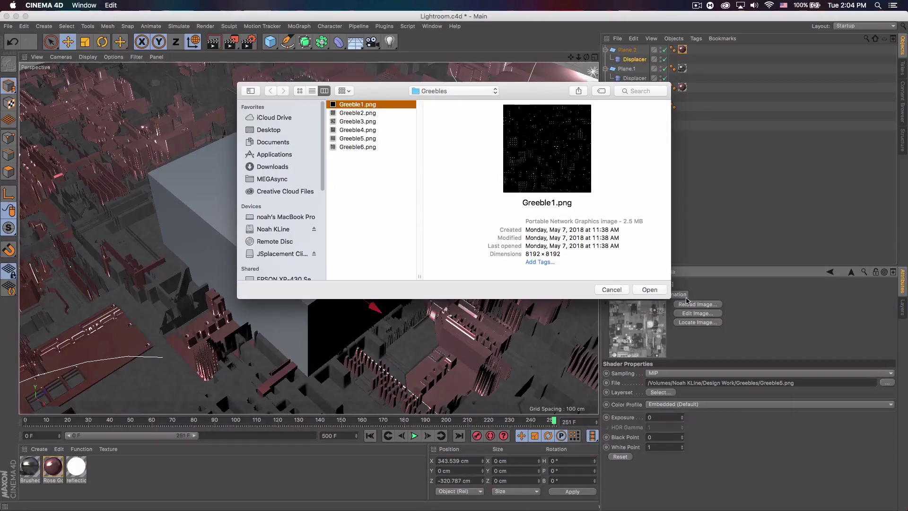
{"action": "left_click", "coordinate": [653, 289]}
{"action": "left_click", "coordinate": [483, 178]}
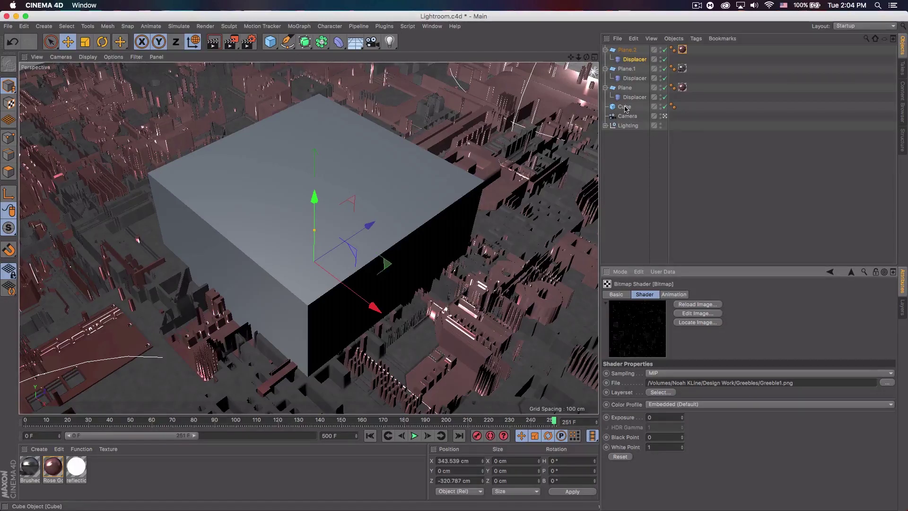
- Move the cube to the head of the object hierarchy and make two duplicates of it
{"action": "left_click_drag", "start_coordinate": [624, 108], "coordinate": [626, 51]}
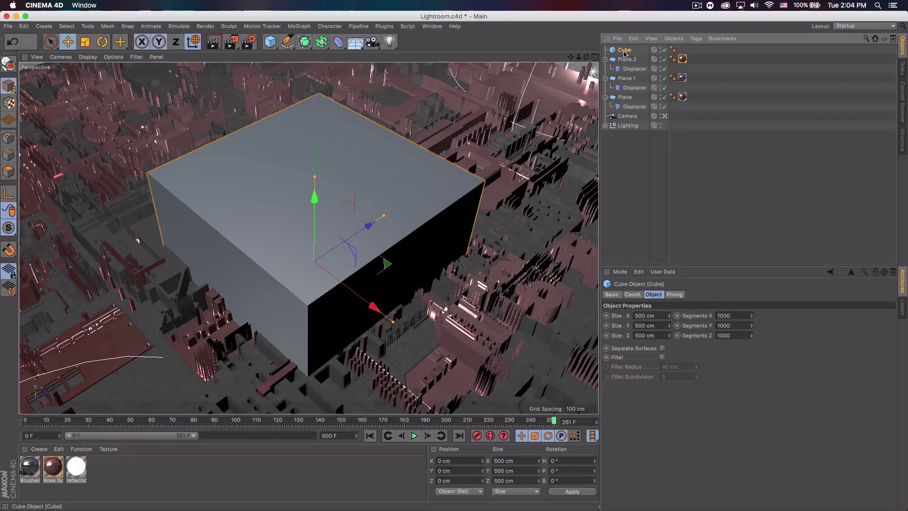
{"action": "key", "text": "super+c"}
{"action": "key", "text": "super+v"}
{"action": "key", "text": "super+v"}
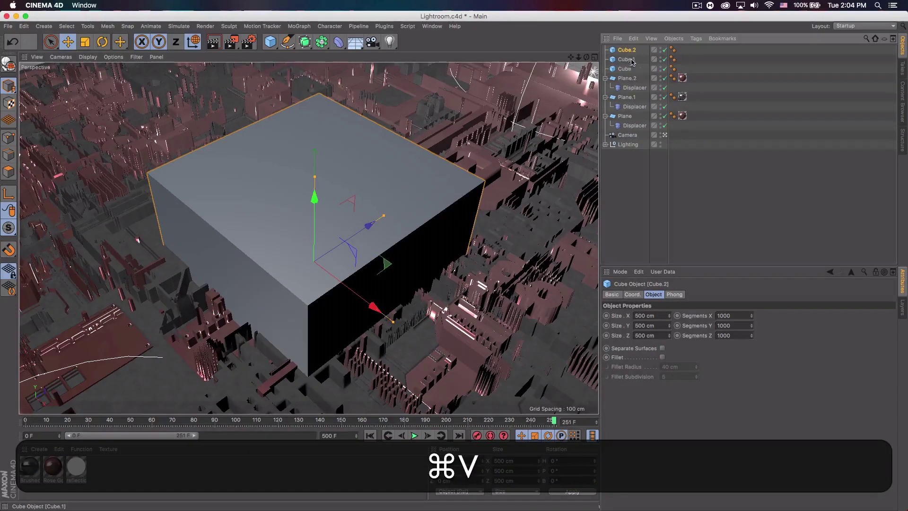
- Copy the Rose Gold tag to Cube and Cube.2 and the Brushed tag to Cube.1, deleting the surplus Rose Gold tag on Cube.1
{"action": "left_click_drag", "start_coordinate": [684, 118], "coordinate": [683, 50], "text": "super"}
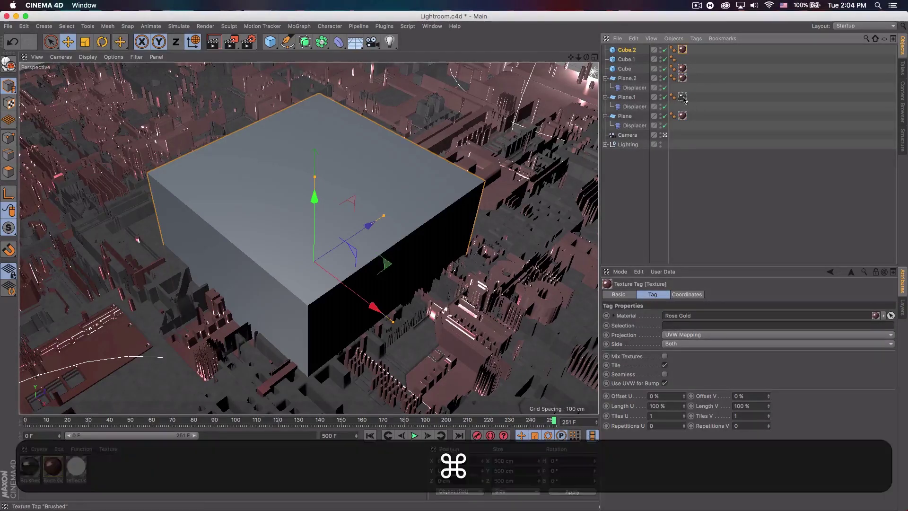
{"action": "left_click_drag", "start_coordinate": [683, 97], "coordinate": [683, 59], "text": "super"}
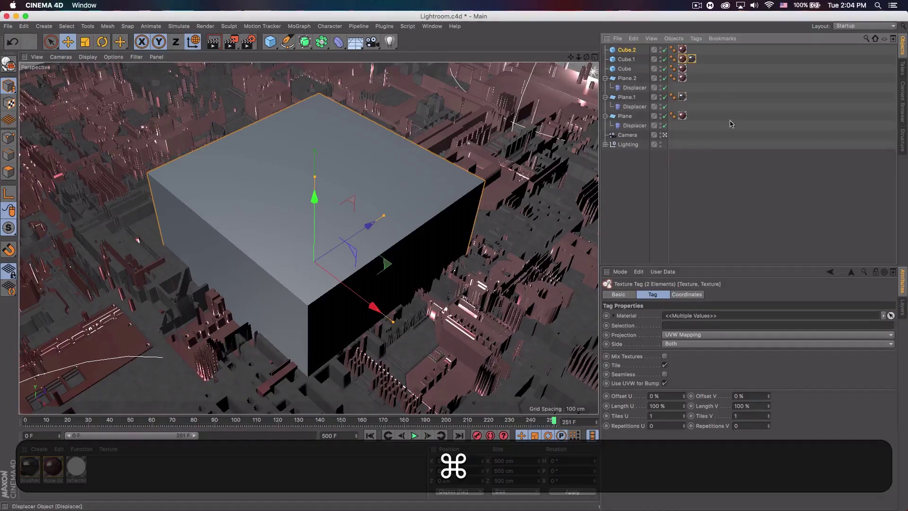
{"action": "left_click", "coordinate": [689, 75]}
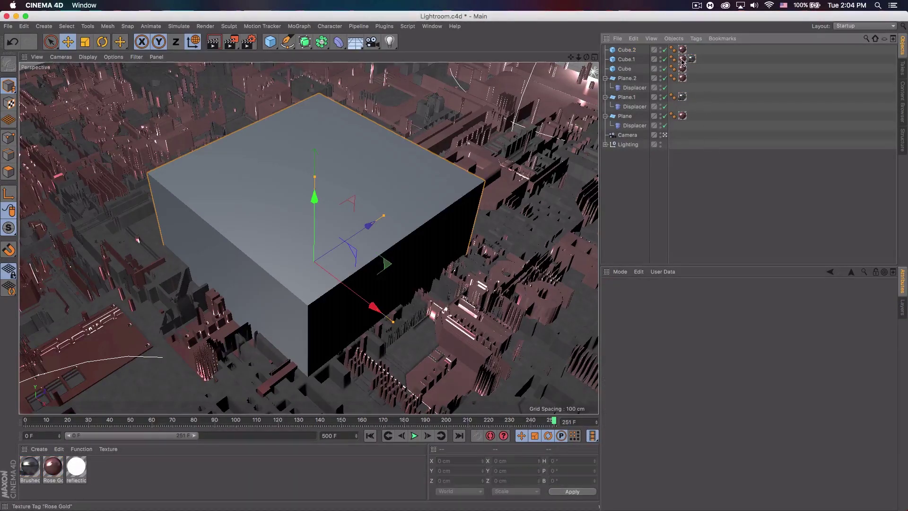
{"action": "left_click", "coordinate": [682, 59]}
{"action": "key", "text": "BackSpace"}
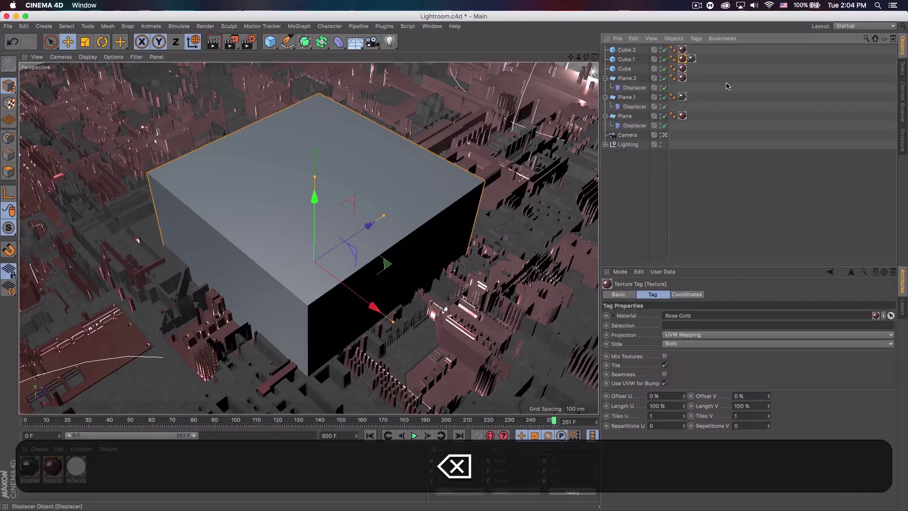
- Copy Plane's Displacer into Cube and Plane.1's Displacer into Cube.1 as child objects
{"action": "left_click", "coordinate": [634, 125]}
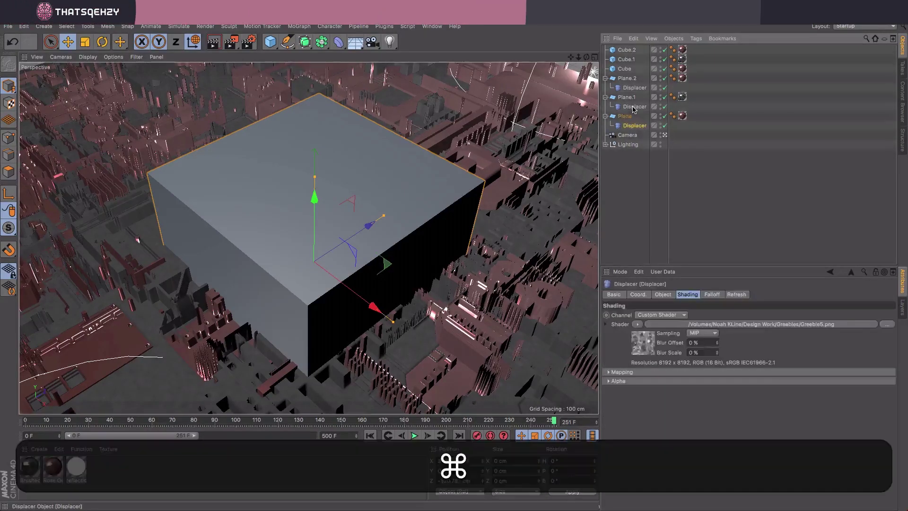
{"action": "key", "text": "super+v"}
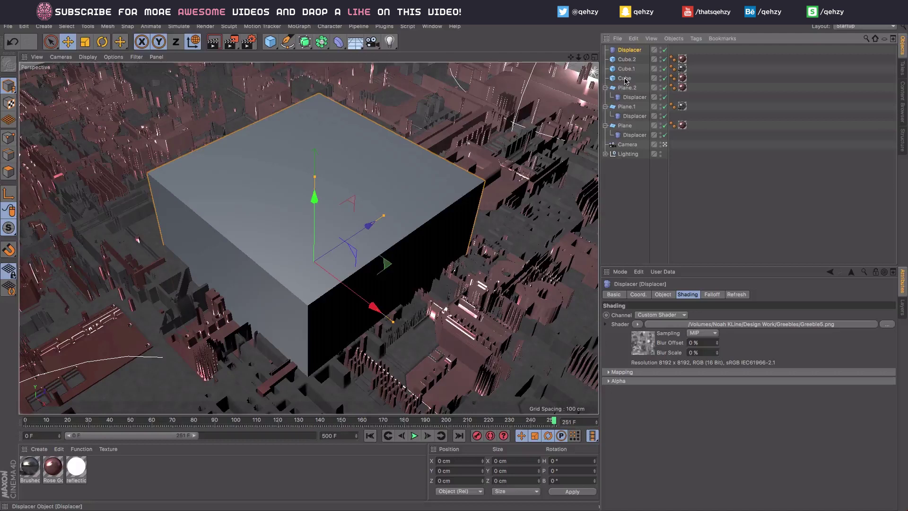
{"action": "left_click_drag", "start_coordinate": [625, 81], "coordinate": [625, 81]}
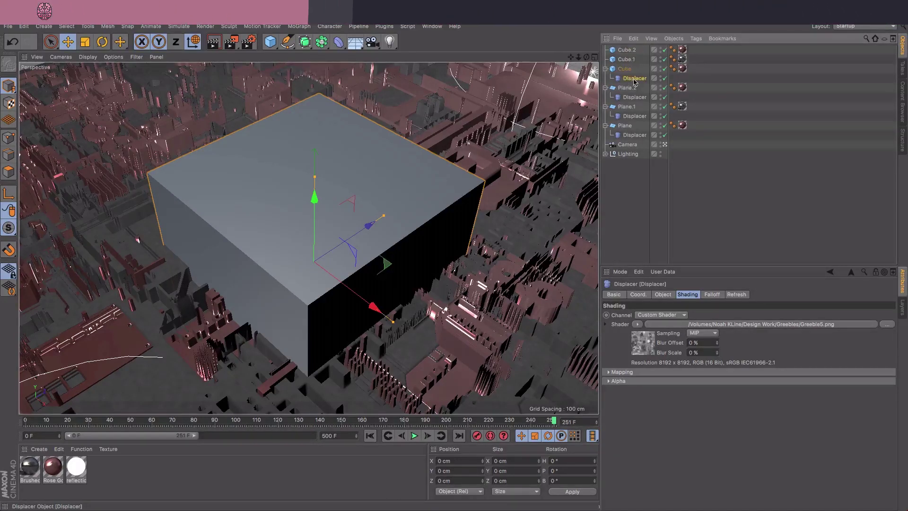
{"action": "left_click", "coordinate": [634, 117]}
{"action": "key", "text": "super+v"}
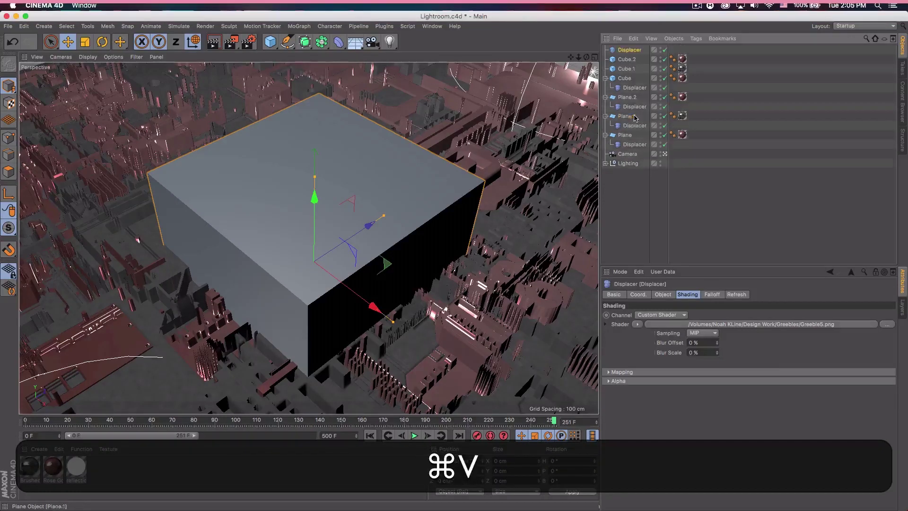
{"action": "left_click_drag", "start_coordinate": [633, 51], "coordinate": [630, 69]}
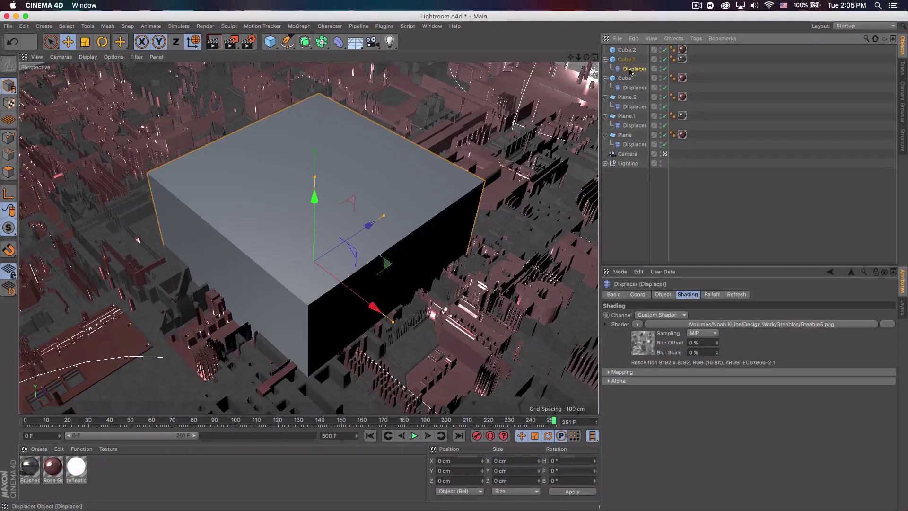
- Copy the Greeble1.png Displacer from Plane.2 and make the copy a child of Cube.2
{"action": "left_click", "coordinate": [633, 107]}
{"action": "key", "text": "super+c"}
{"action": "key", "text": "super+v"}
{"action": "left_click_drag", "start_coordinate": [634, 50], "coordinate": [630, 60]}
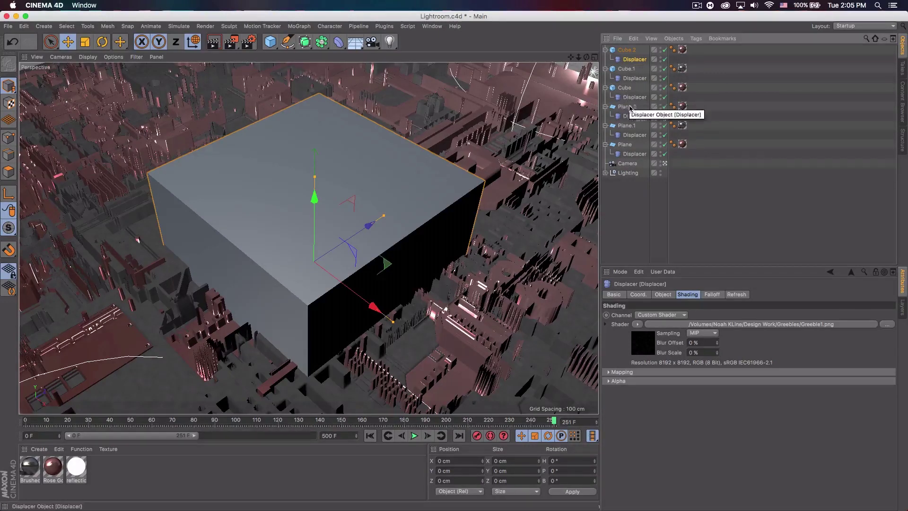
- Set the Displacer height to 50 cm under Cube.2 and Cube, and to -50 cm under Cube.1
{"action": "left_click", "coordinate": [665, 295]}
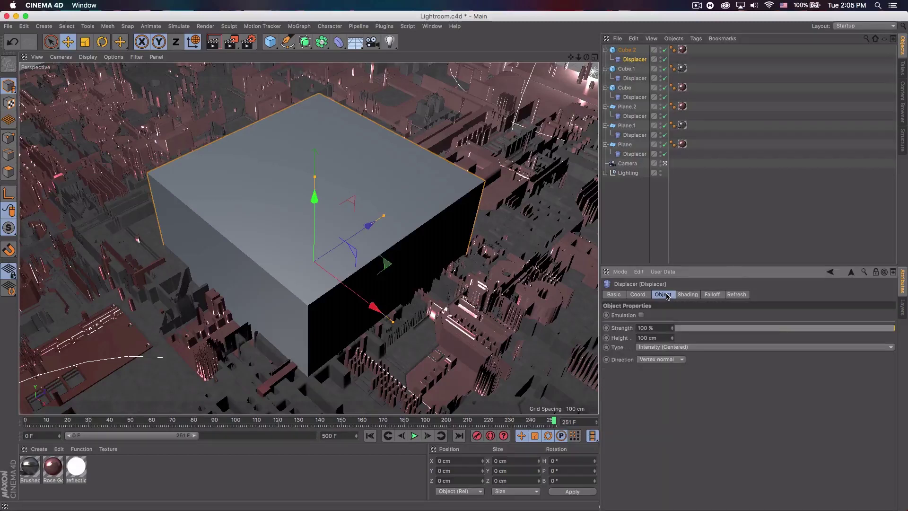
{"action": "left_click", "coordinate": [660, 338]}
{"action": "type", "text": "50"}
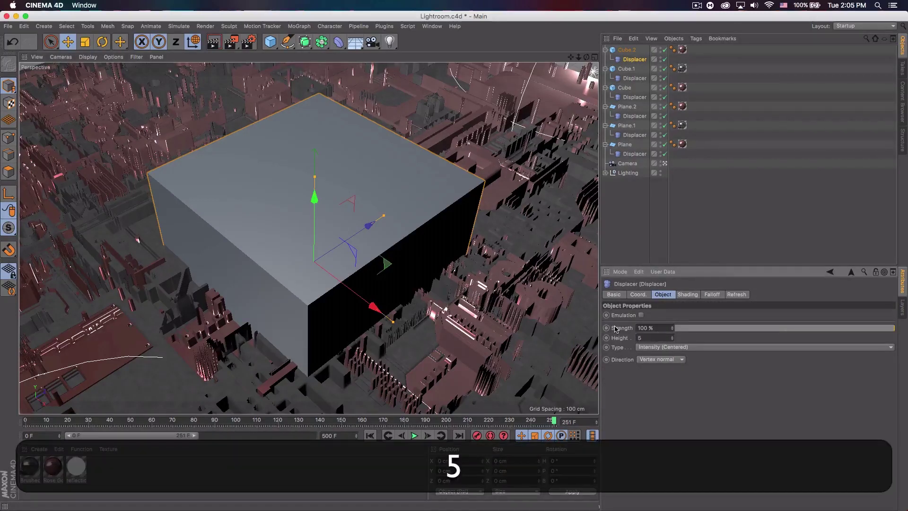
{"action": "left_click", "coordinate": [632, 79]}
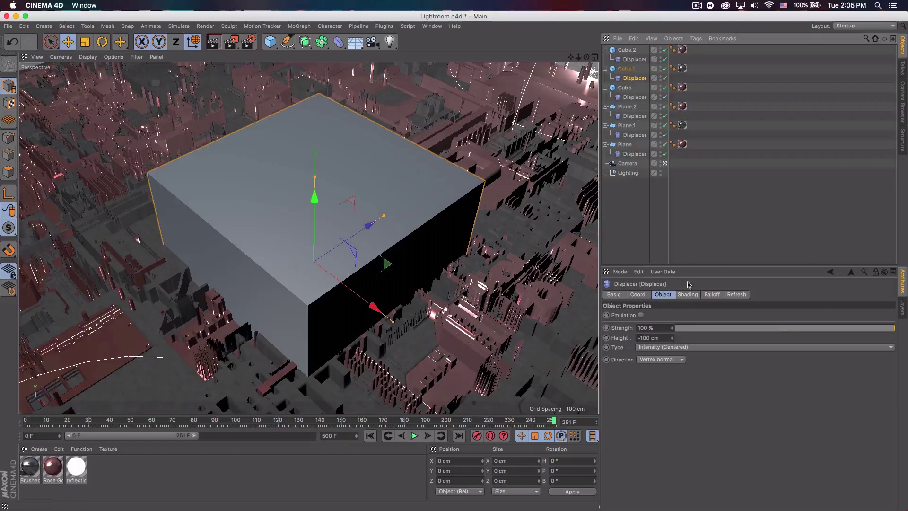
{"action": "left_click", "coordinate": [643, 338]}
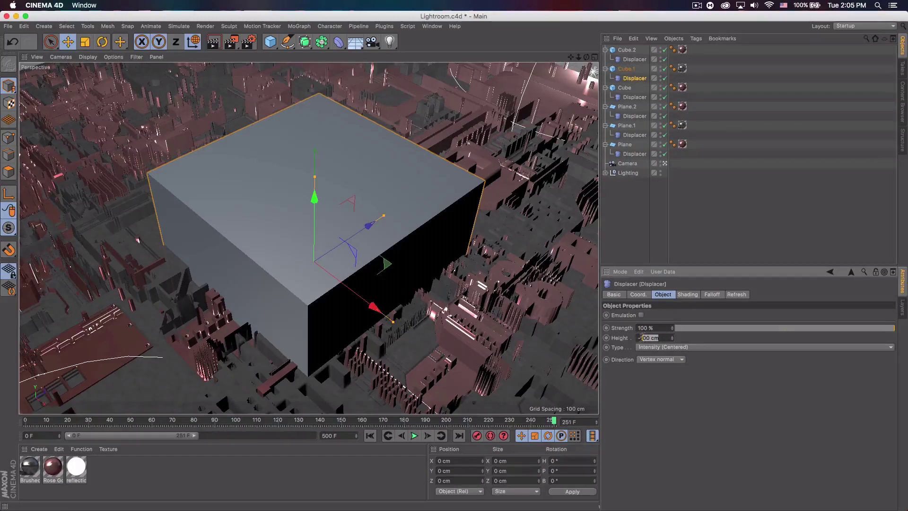
{"action": "type", "text": "50"}
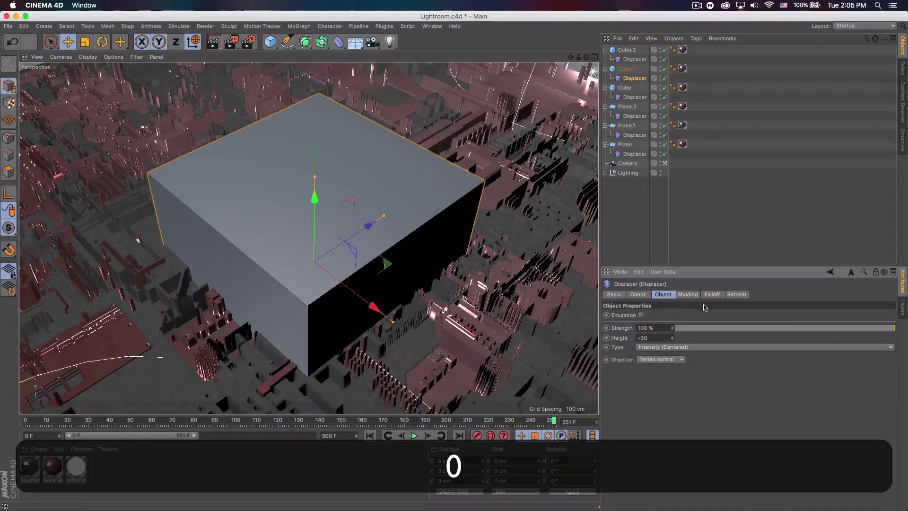
{"action": "left_click", "coordinate": [634, 97]}
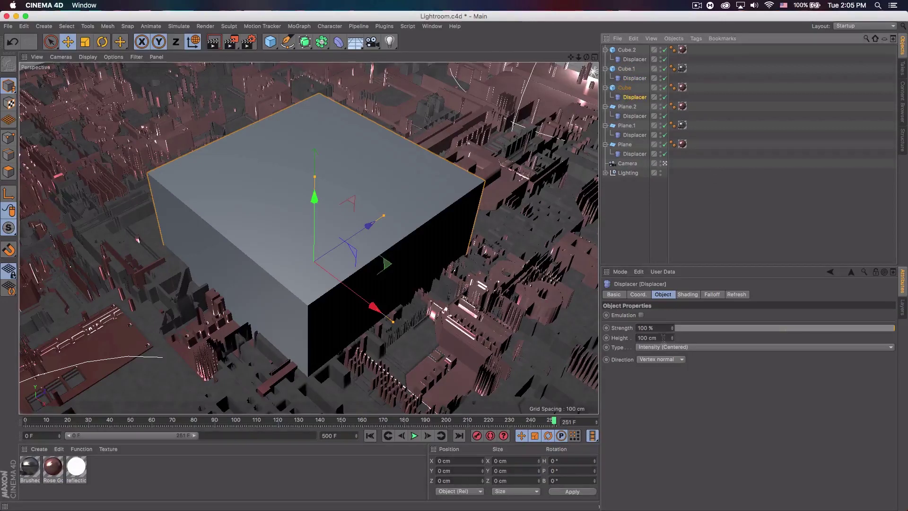
{"action": "left_click", "coordinate": [662, 338]}
{"action": "type", "text": "50"}
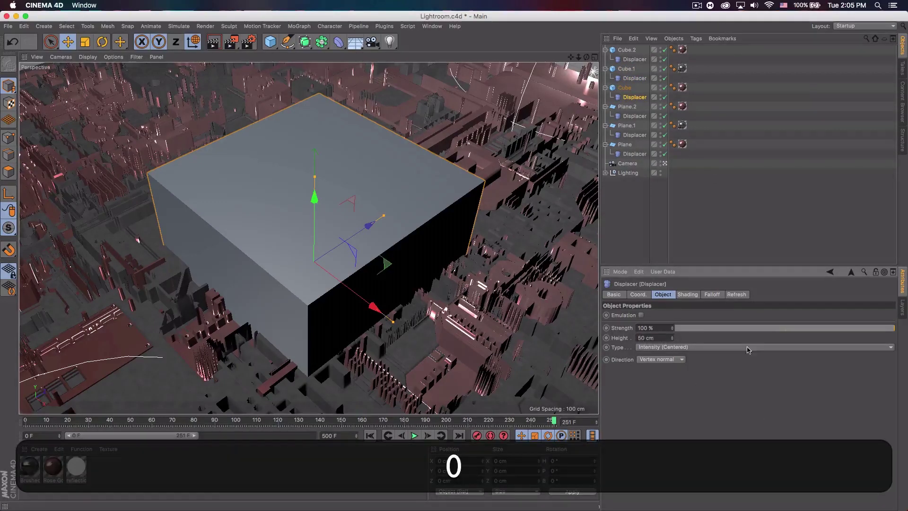
{"action": "left_click", "coordinate": [758, 236]}
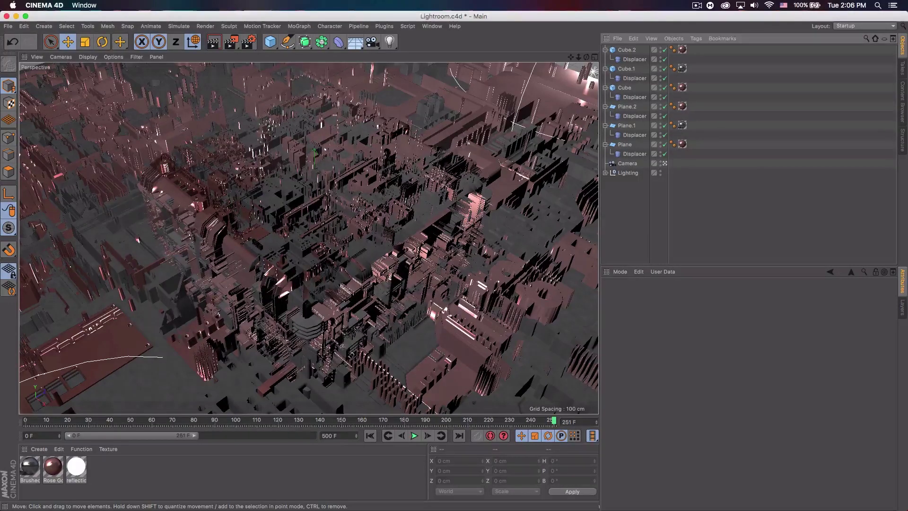
- Switch to Finder and compare the Desktop renders Greebleagain0132.png and Greeble0251.png in full preview, focusing on the central displaced cube
{"action": "key", "text": "super+Tab"}
{"action": "left_click", "coordinate": [119, 212]}
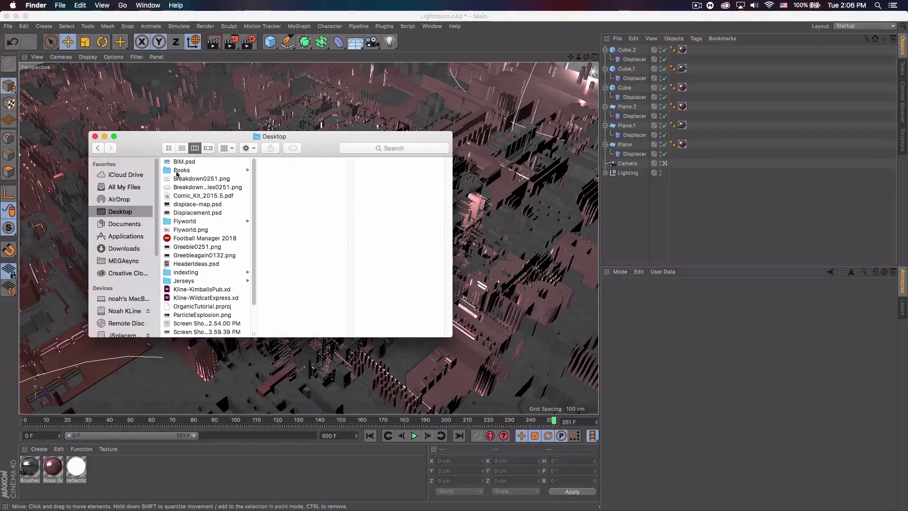
{"action": "left_click", "coordinate": [199, 255]}
{"action": "key", "text": "space"}
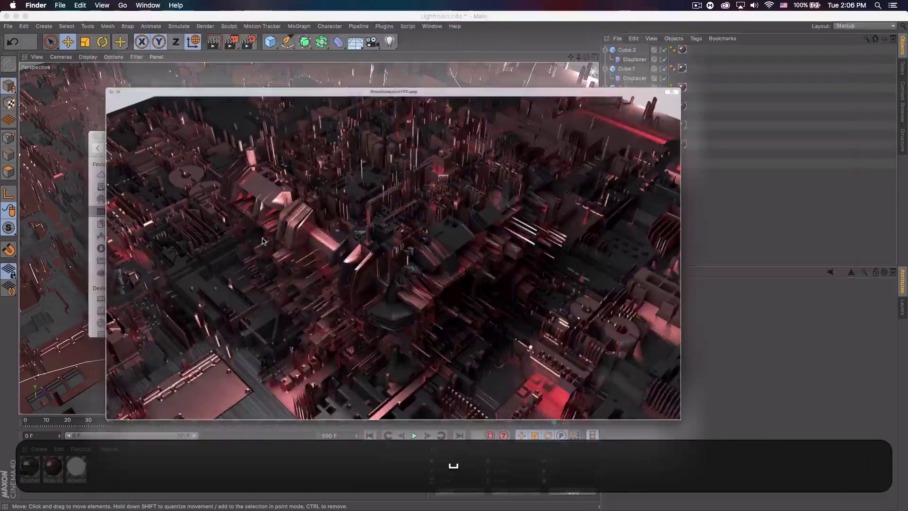
{"action": "key", "text": "Up"}
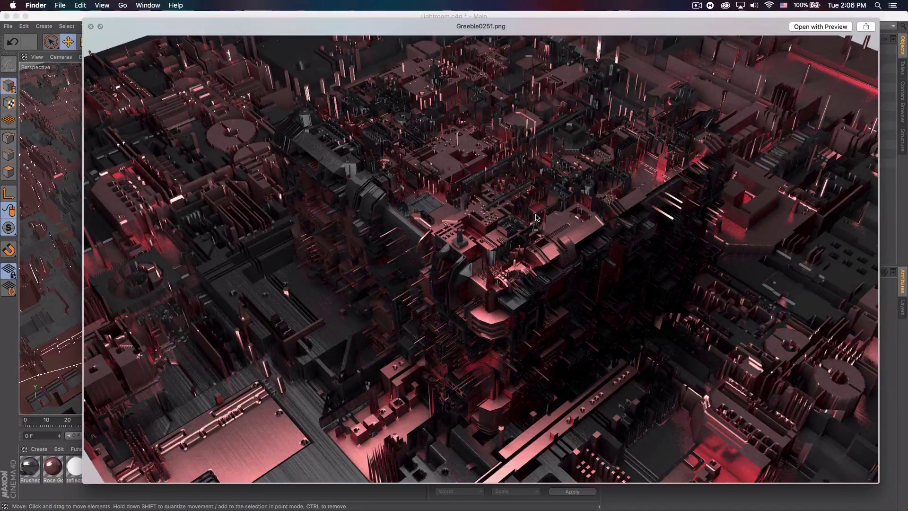
{"action": "key", "text": "Down"}
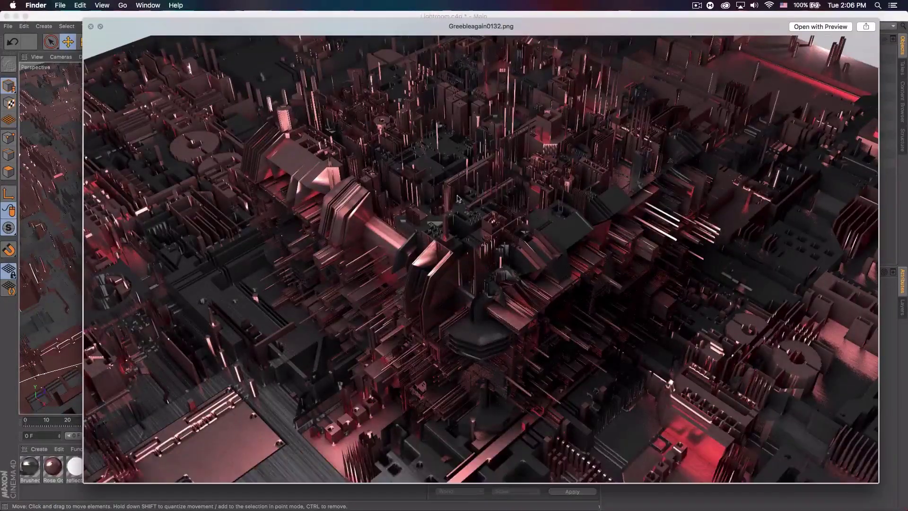
{"action": "key", "text": "Up"}
{"action": "key", "text": "Down"}
{"action": "key", "text": "Up"}
{"action": "key", "text": "Down"}
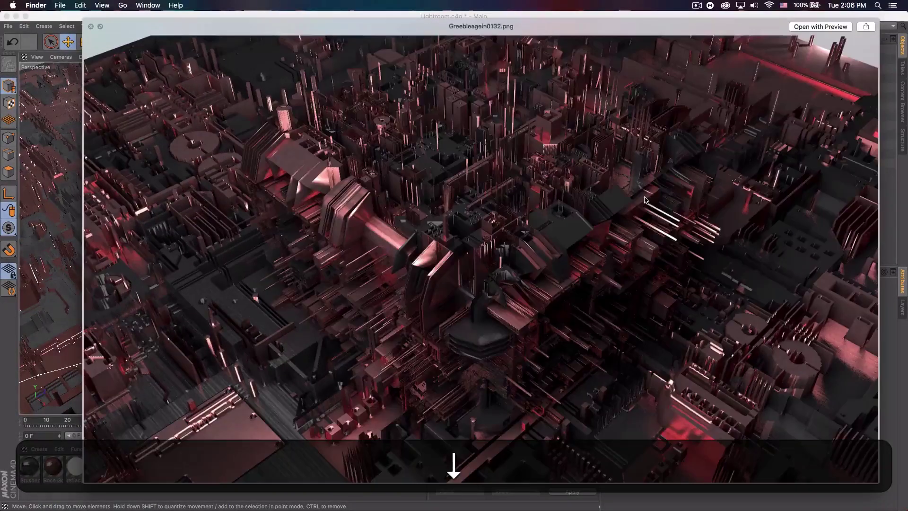
{"action": "key", "text": "Up"}
{"action": "key", "text": "Down"}
{"action": "key", "text": "Up"}
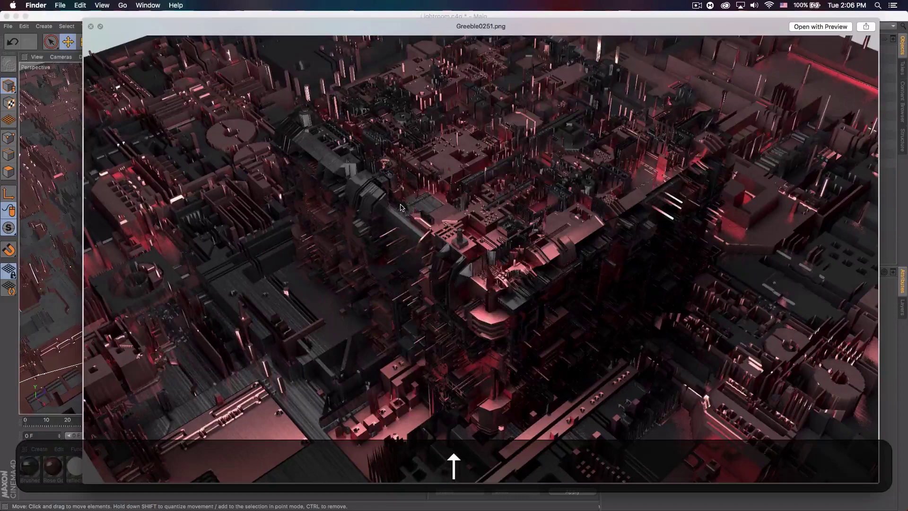
{"action": "key", "text": "Down"}
{"action": "key", "text": "Up"}
{"action": "key", "text": "Down"}
{"action": "key", "text": "Up"}
{"action": "key", "text": "Down"}
{"action": "key", "text": "Down"}
{"action": "key", "text": "Up"}
{"action": "key", "text": "Down"}
{"action": "key", "text": "Up"}
{"action": "key", "text": "Down"}
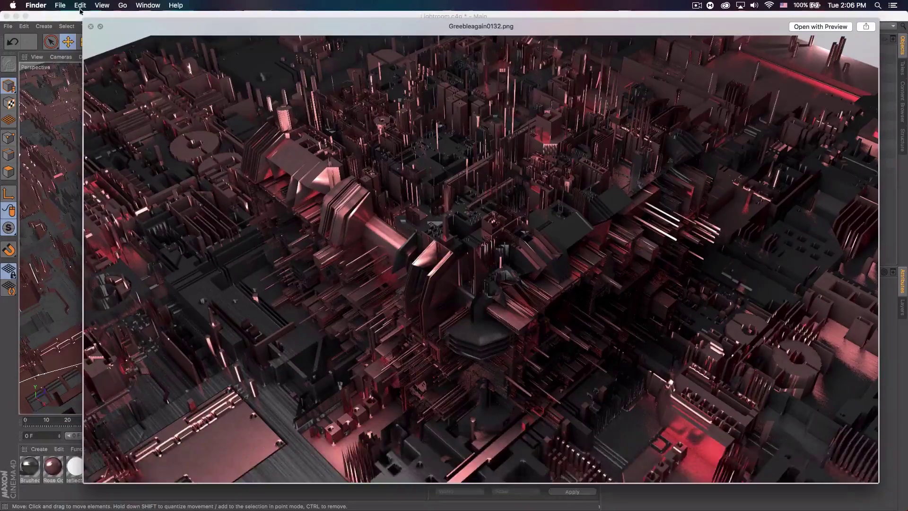
{"action": "key", "text": "space"}
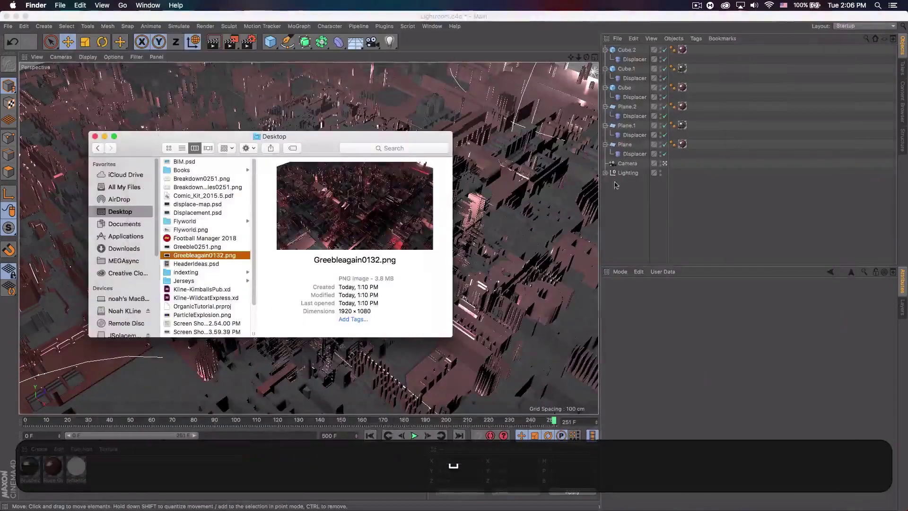
- Return to Cinema 4D and set the Displacer height to 25 cm under Cube.2 and Cube, and to -25 cm under Cube.1
{"action": "left_click", "coordinate": [628, 74]}
{"action": "left_click", "coordinate": [632, 59]}
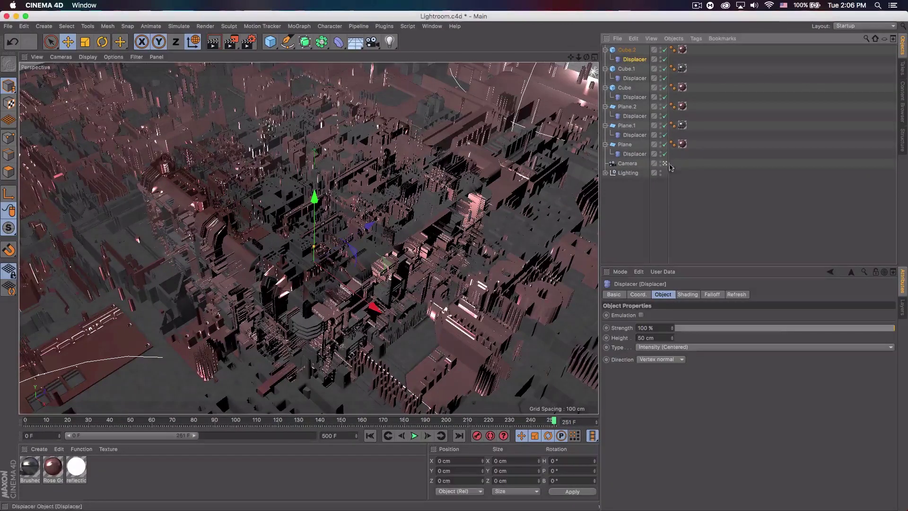
{"action": "double_click", "coordinate": [656, 336]}
{"action": "type", "text": "25"}
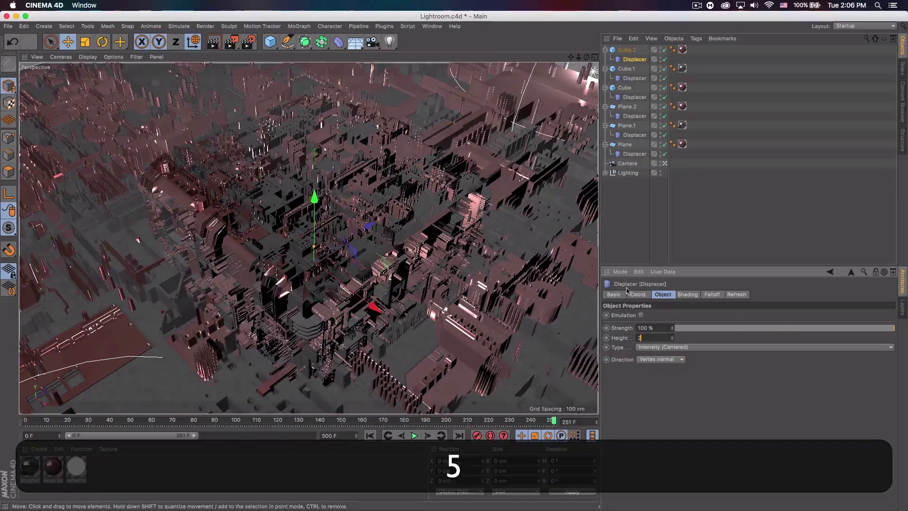
{"action": "left_click", "coordinate": [634, 78]}
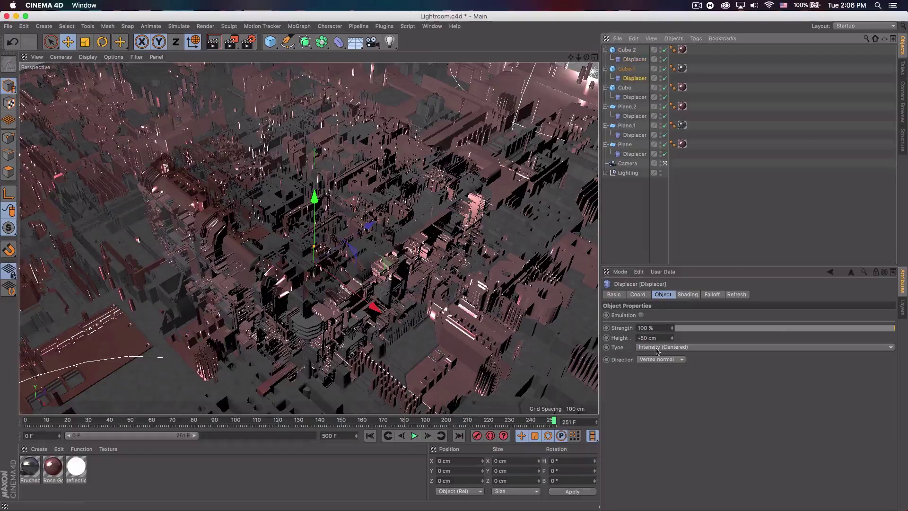
{"action": "double_click", "coordinate": [642, 337]}
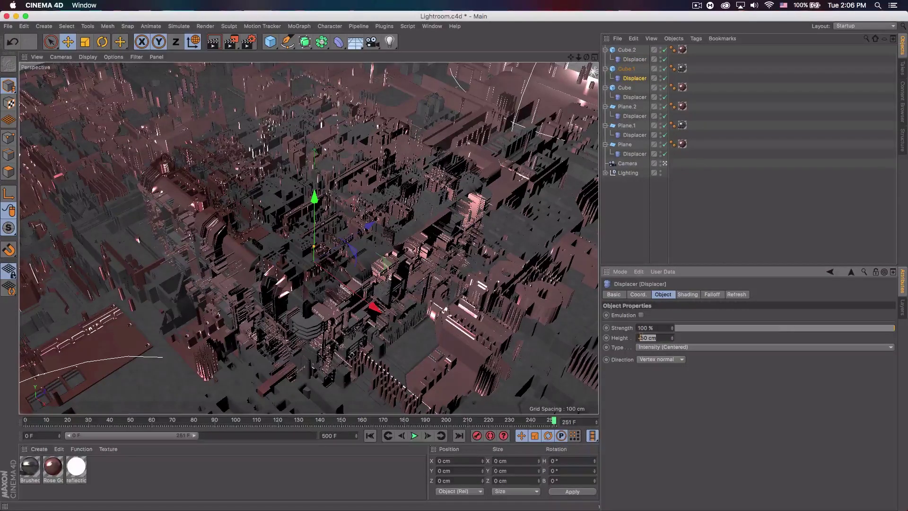
{"action": "type", "text": "25"}
{"action": "left_click", "coordinate": [634, 96]}
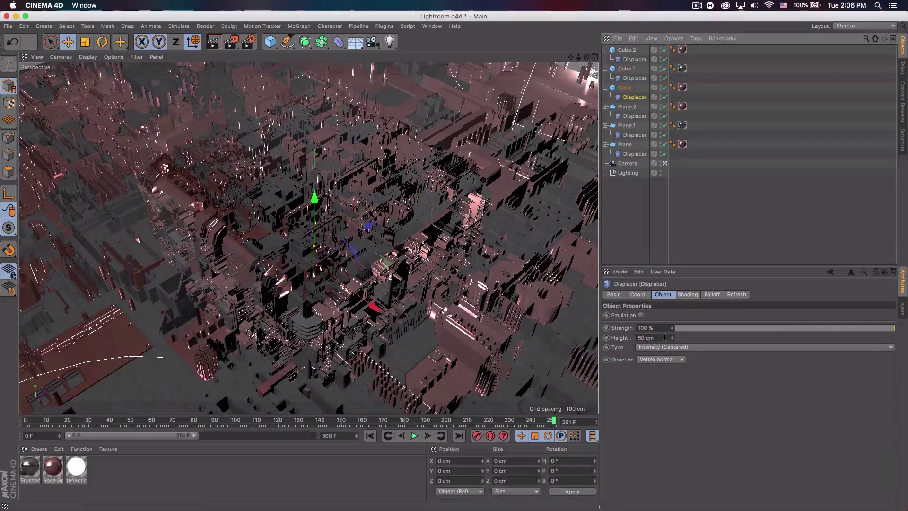
{"action": "double_click", "coordinate": [664, 337]}
{"action": "type", "text": "25"}
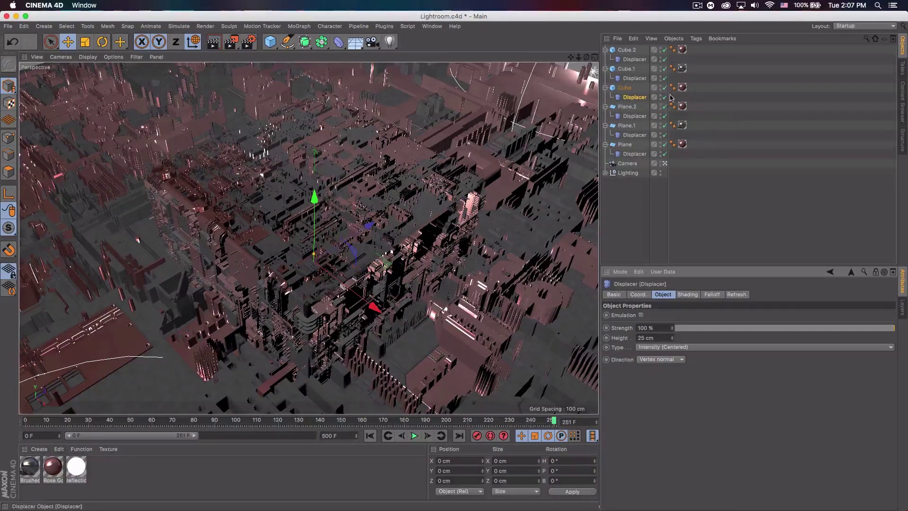
- Swap the material tags of Cube and Cube.1 so Cube uses Brushed and Cube.1 uses Rose Gold
{"action": "mouse_move", "coordinate": [683, 87]}
{"action": "left_mouse_down"}
{"action": "mouse_move", "coordinate": [702, 90]}
{"action": "mouse_move", "coordinate": [700, 76]}
{"action": "mouse_move", "coordinate": [684, 70]}
{"action": "mouse_move", "coordinate": [684, 97]}
{"action": "mouse_move", "coordinate": [682, 88]}
{"action": "left_mouse_up"}
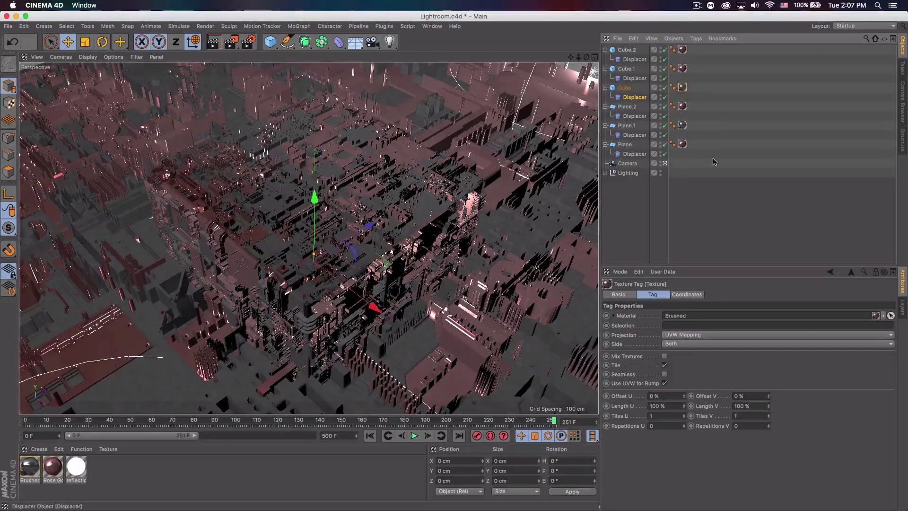